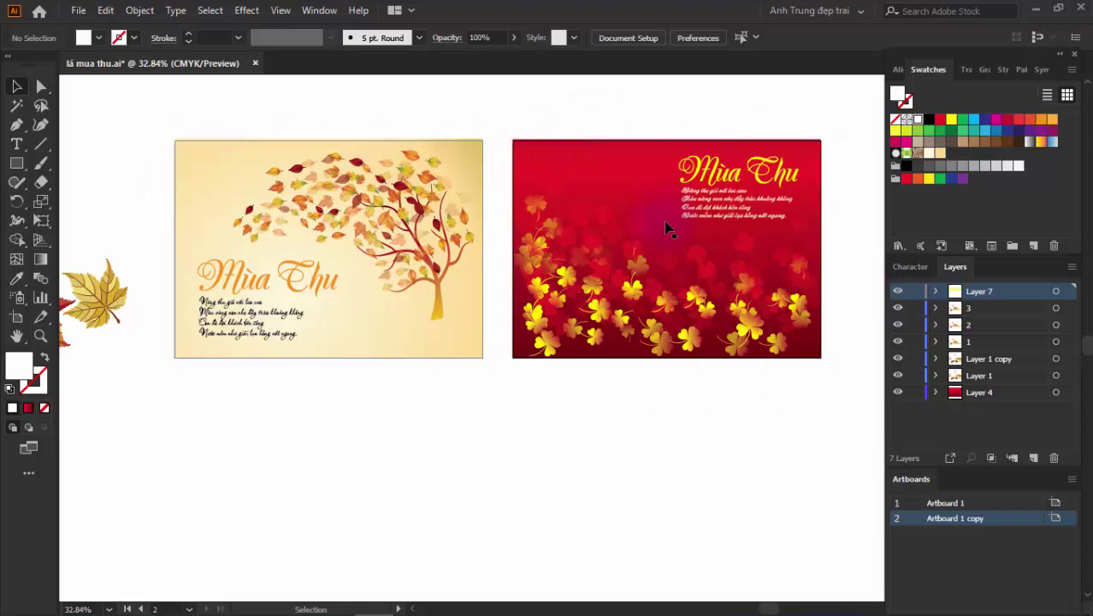
- Pan the canvas to review the cream tree card and red leaf Mùa Thu card
mouse_move(361, 346)
mouse_down()
mouse_move(561, 341)
mouse_move(561, 367)
mouse_move(512, 441)
mouse_move(427, 513)
mouse_move(293, 471)
mouse_move(313, 498)
mouse_move(423, 498)
mouse_move(410, 416)
mouse_move(358, 367)
mouse_up()
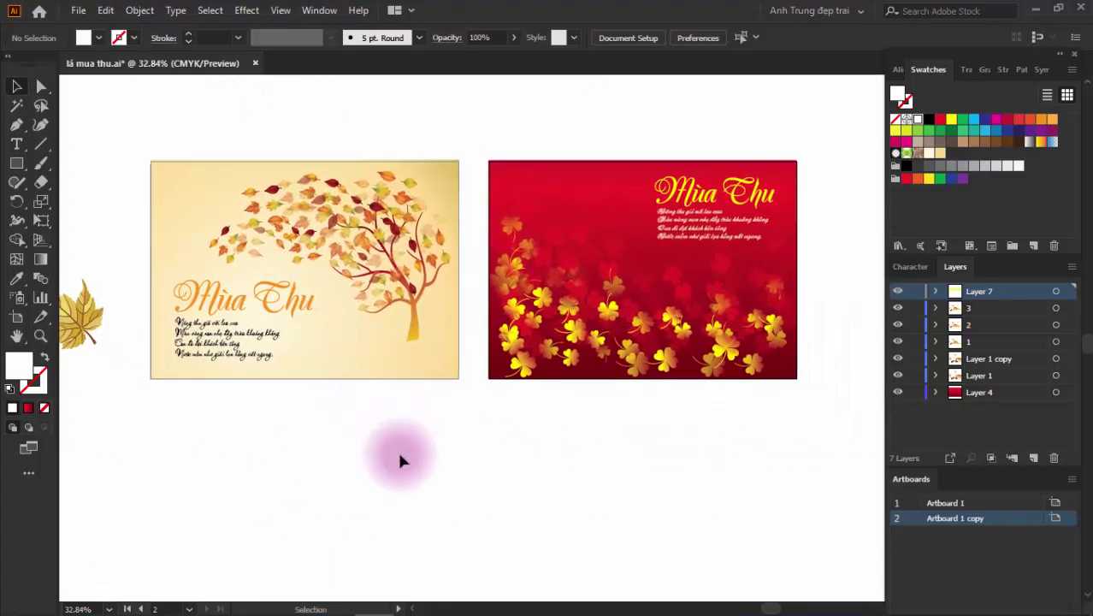
drag(397, 451, 402, 409)
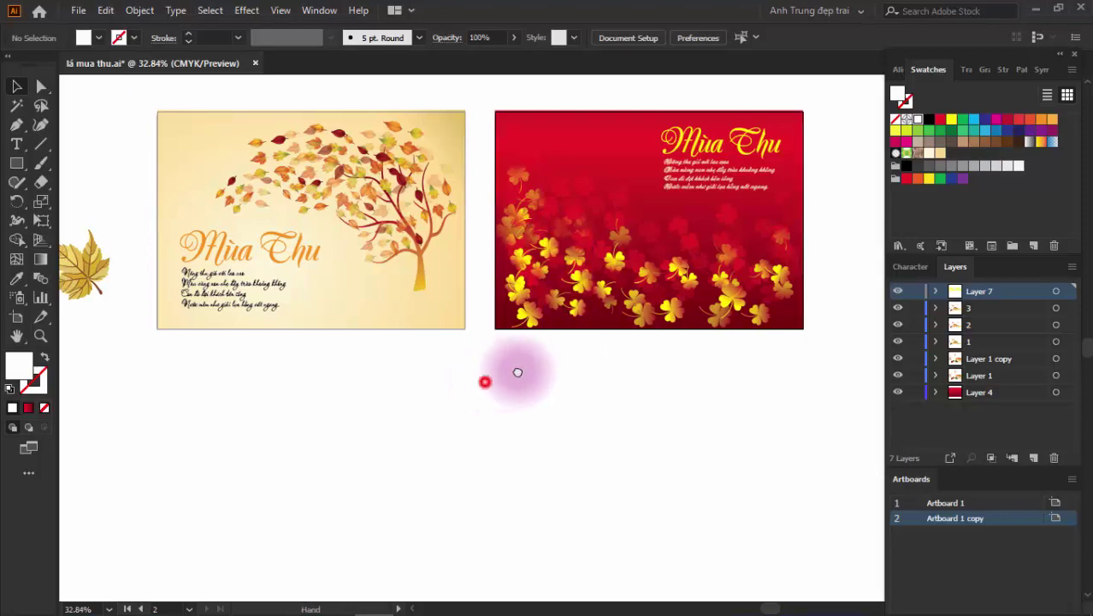
drag(486, 381, 534, 364)
- Browse the 'background lá mùa thu' image results in Chrome, previewing the AUTUMN BACKGROUND image
key(alt+Tab)
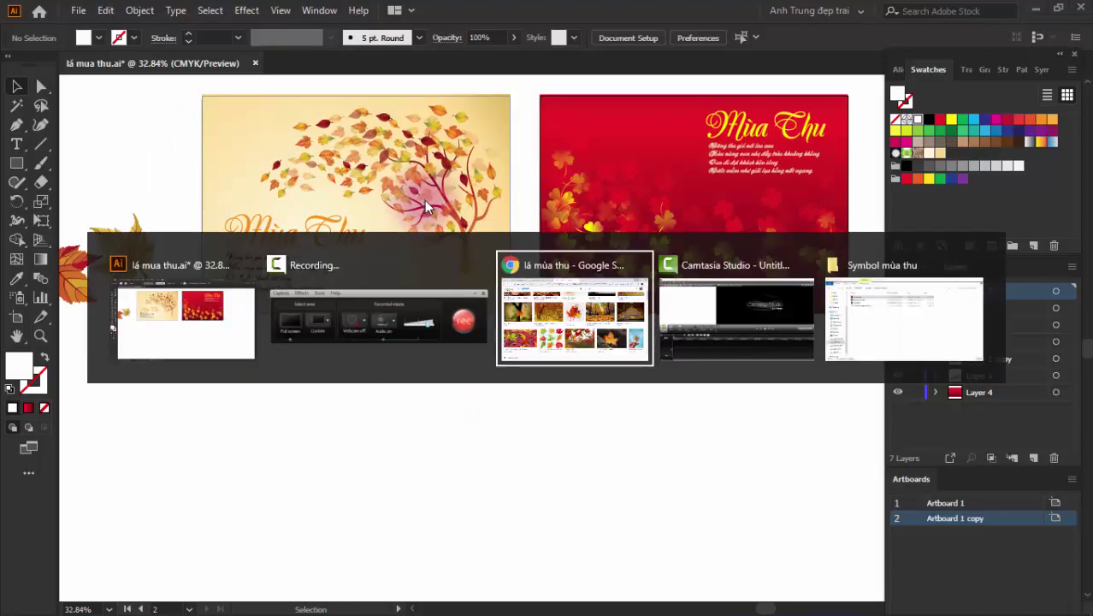
scroll(582, 266, up, 3)
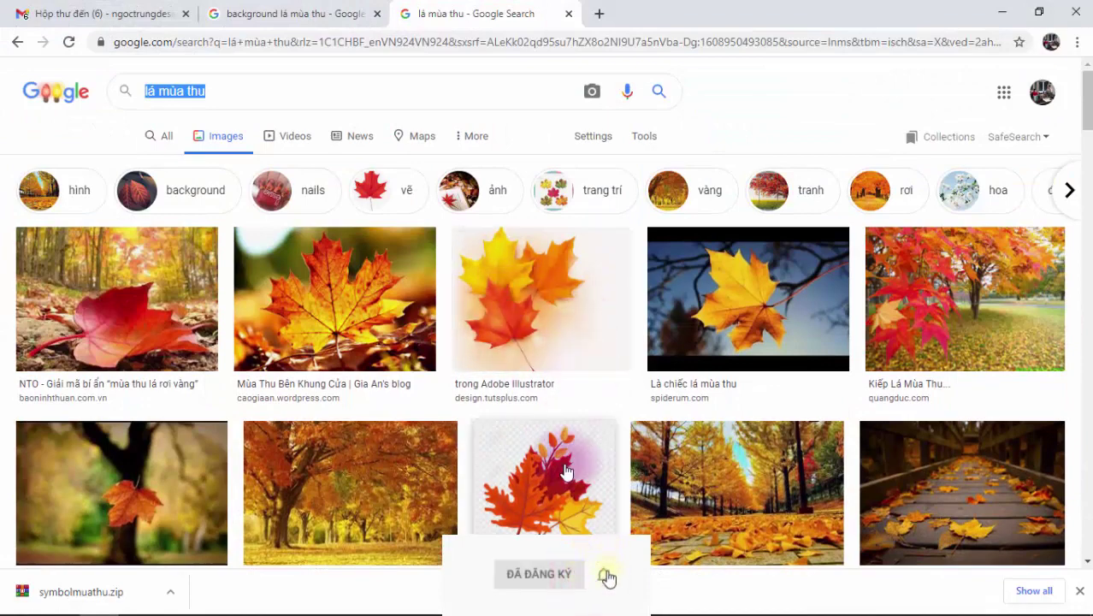
scroll(579, 399, down, 2)
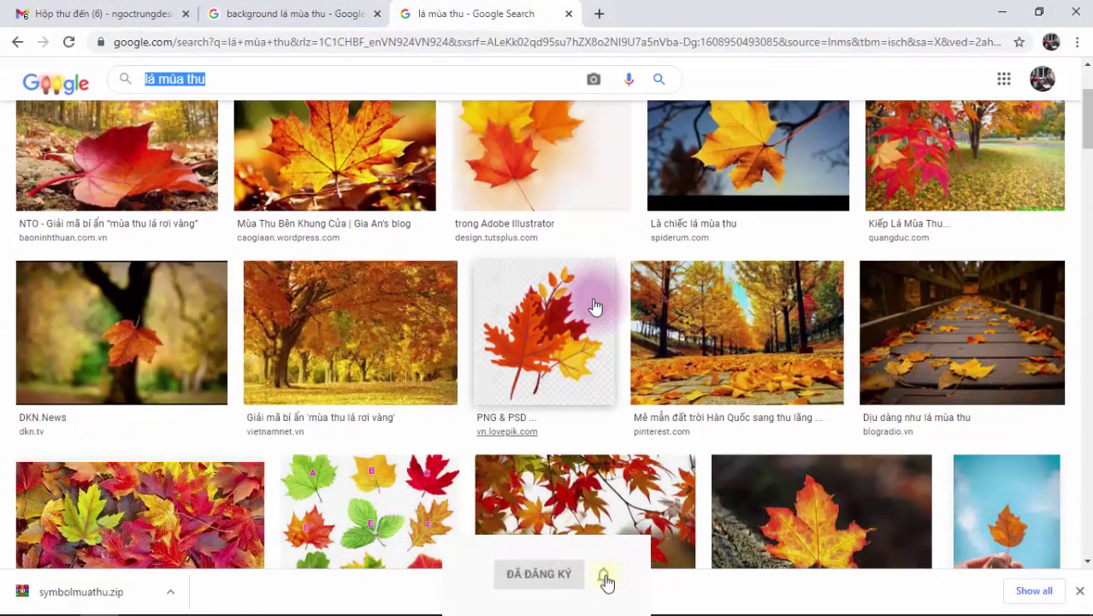
click(325, 14)
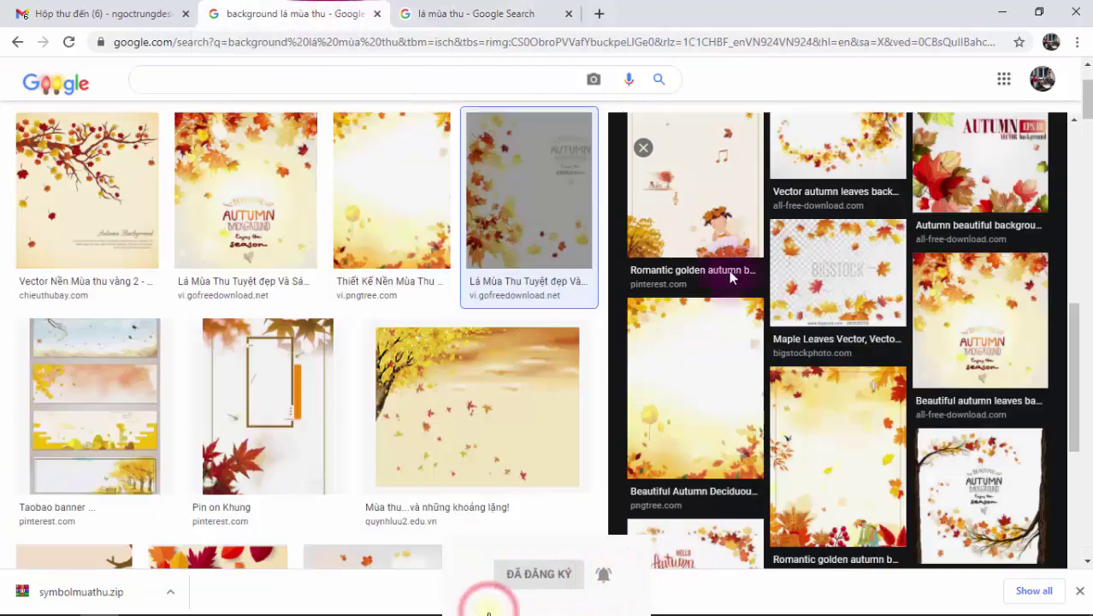
scroll(895, 324, up, 5)
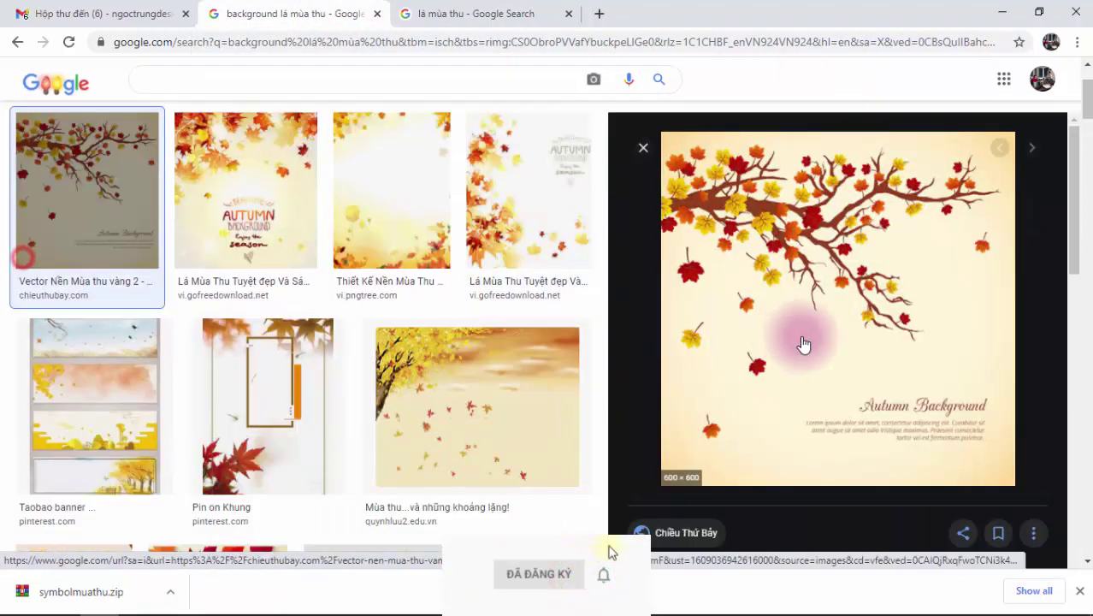
click(353, 187)
click(278, 187)
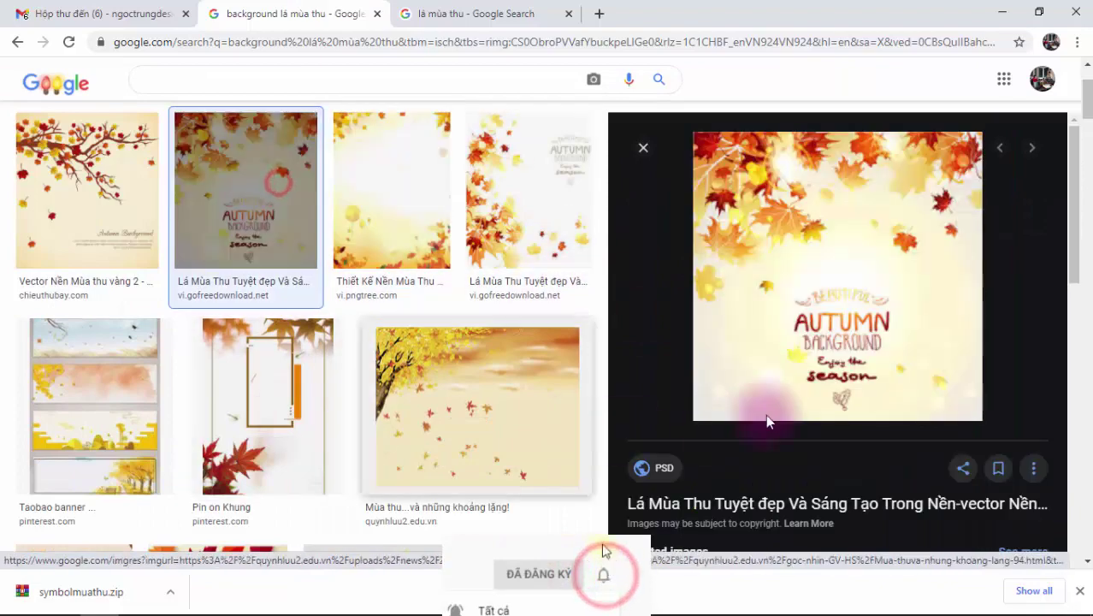
scroll(682, 431, down, 5)
scroll(569, 439, down, 5)
scroll(573, 435, down, 5)
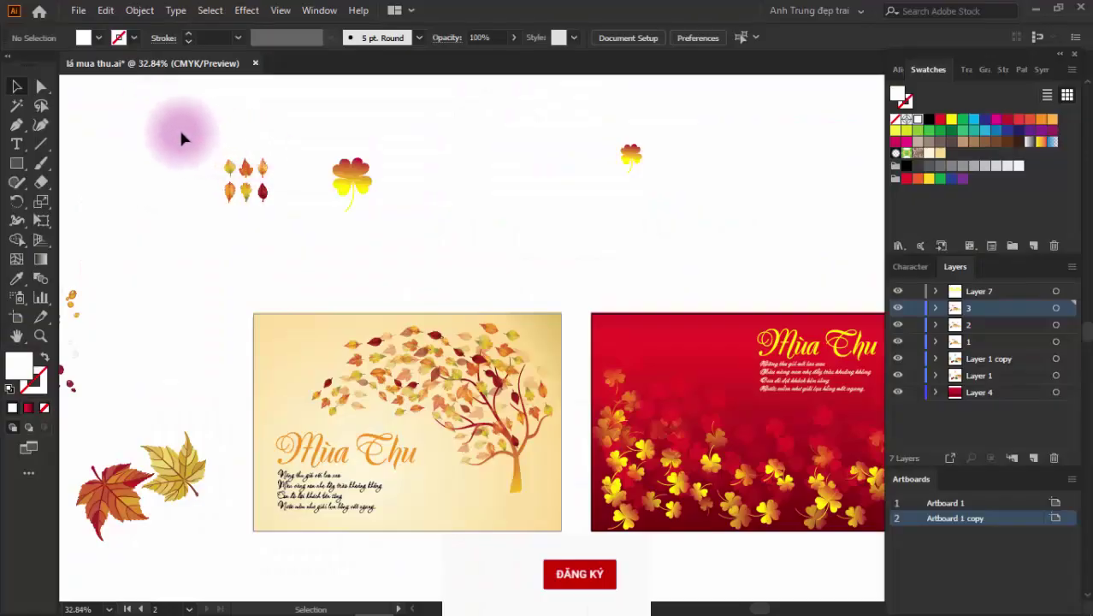
- Move the small leaf cluster and clover down and to the right above the cards
drag(276, 195, 407, 250)
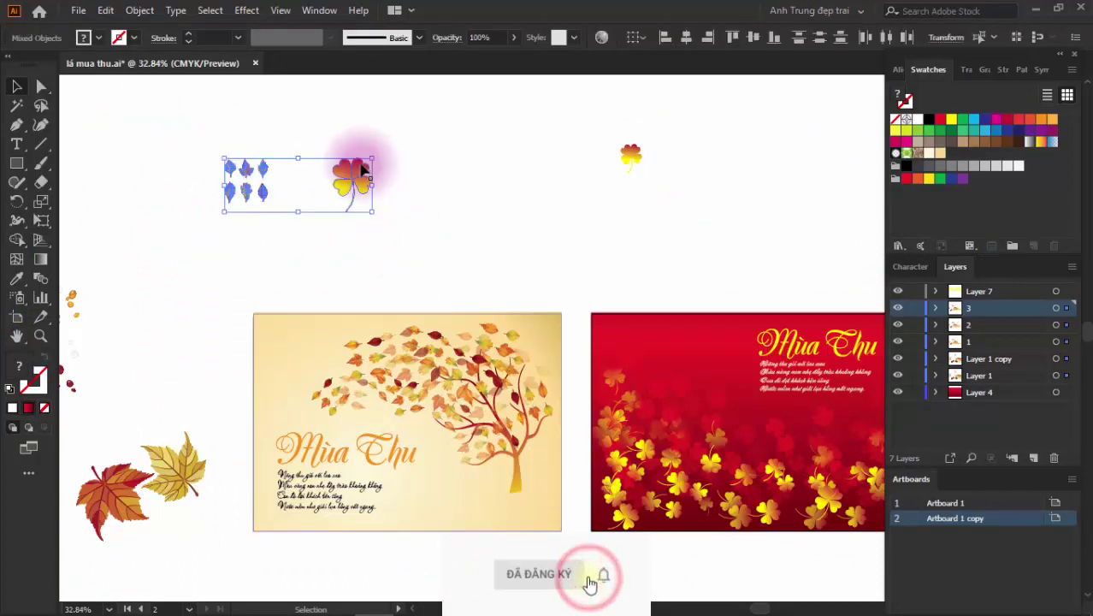
drag(250, 195, 526, 248)
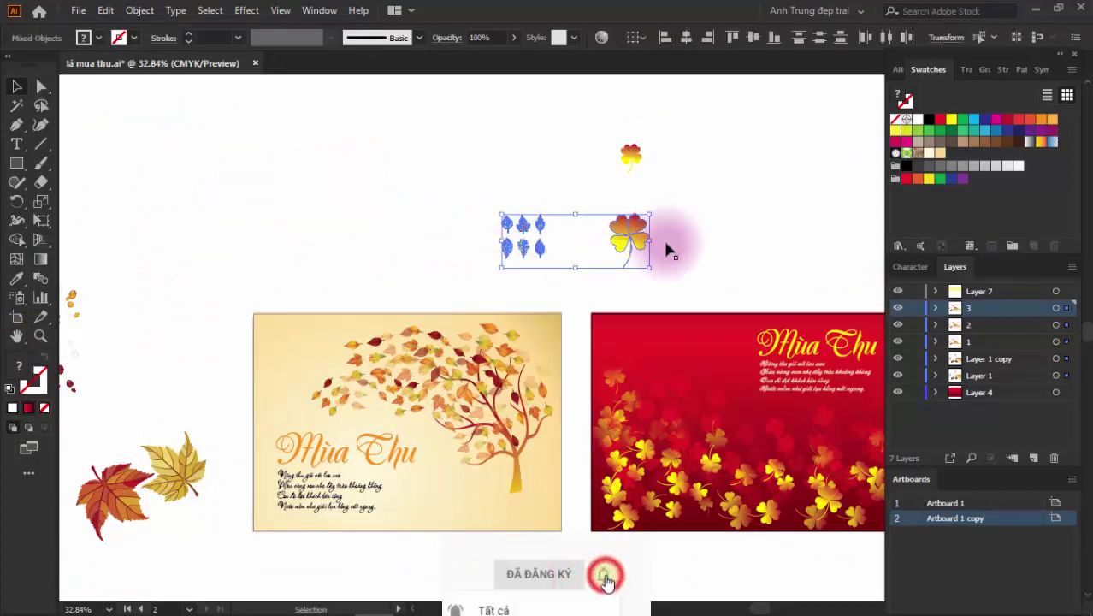
click(715, 229)
drag(645, 387, 658, 246)
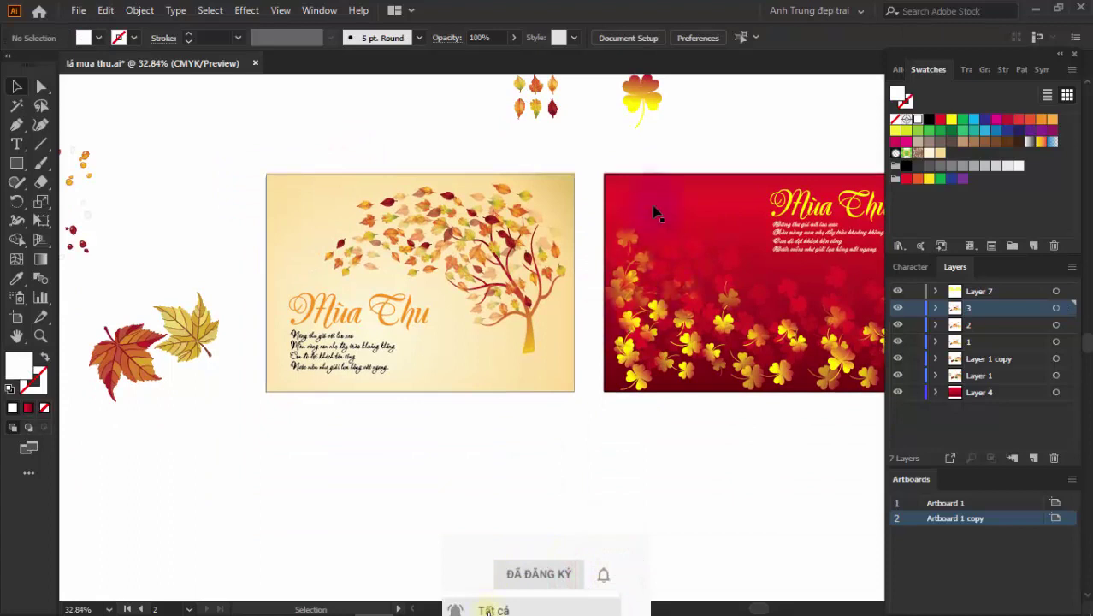
drag(605, 134, 606, 155)
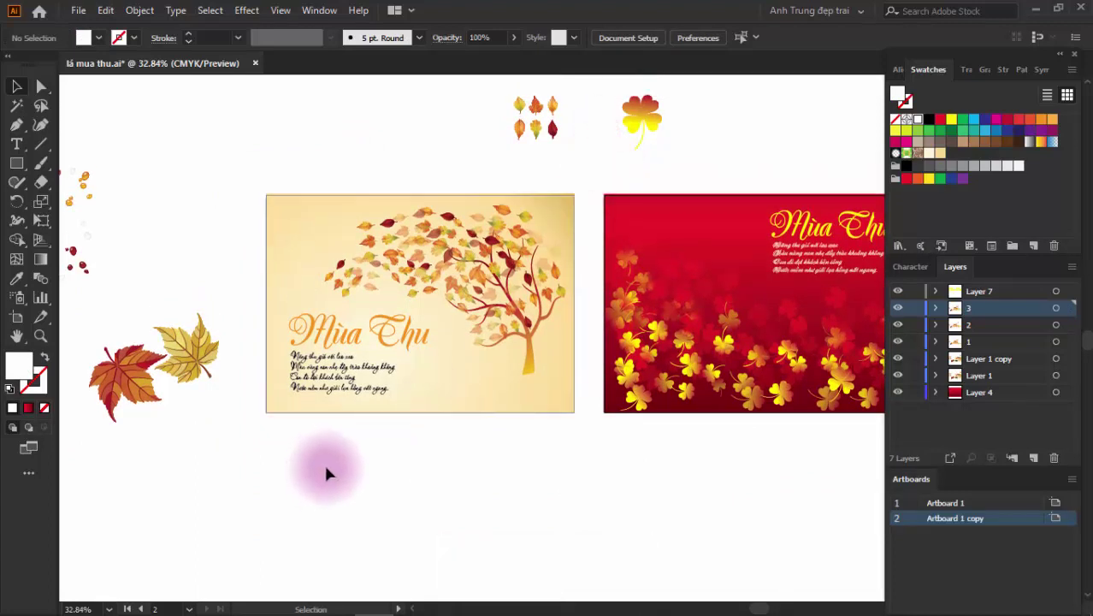
drag(324, 469, 336, 436)
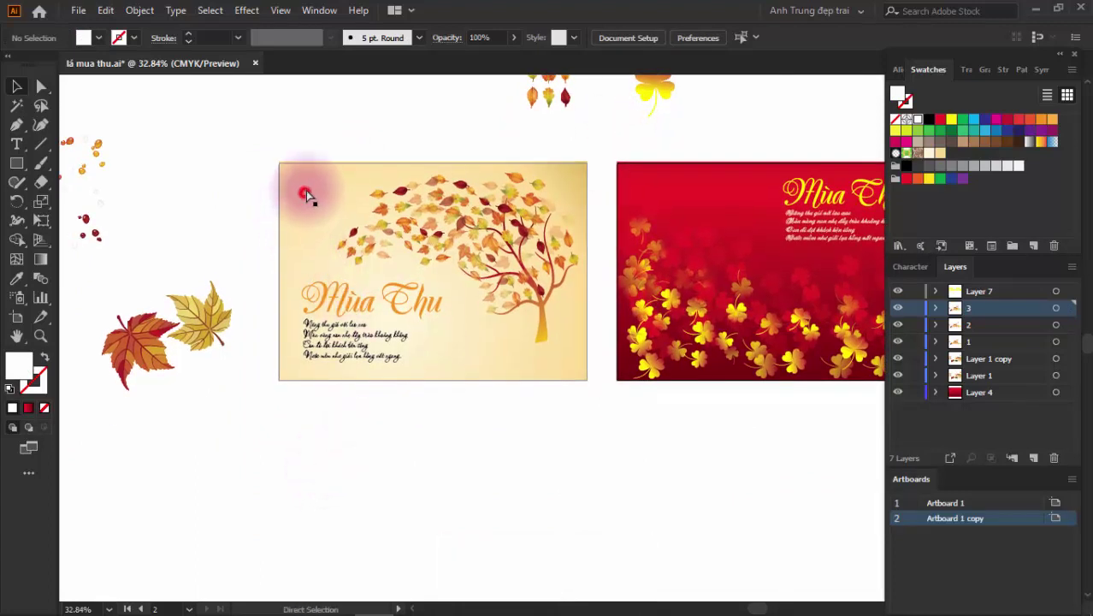
- Try a background copy with magenta, then a stretched cream radial gradient, and delete it
drag(319, 175, 321, 418)
click(451, 431)
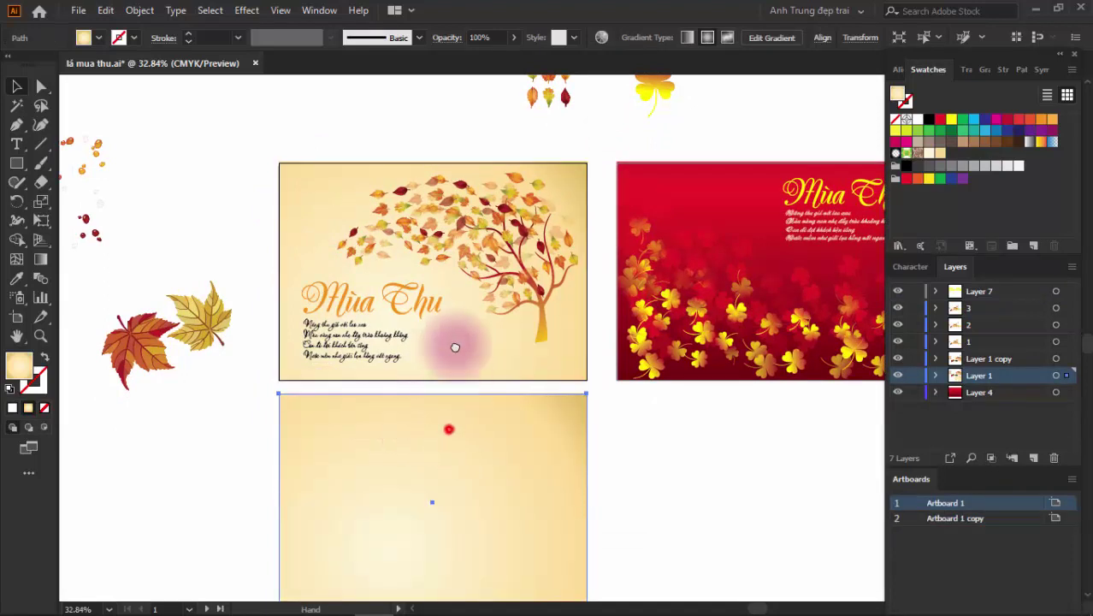
scroll(659, 404, down, 3)
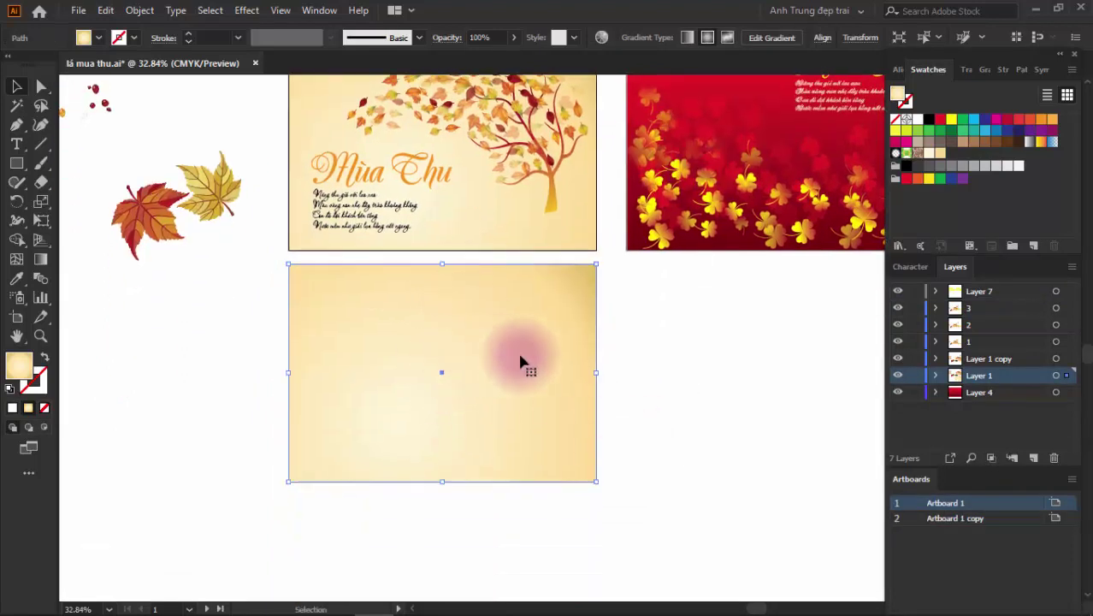
click(995, 124)
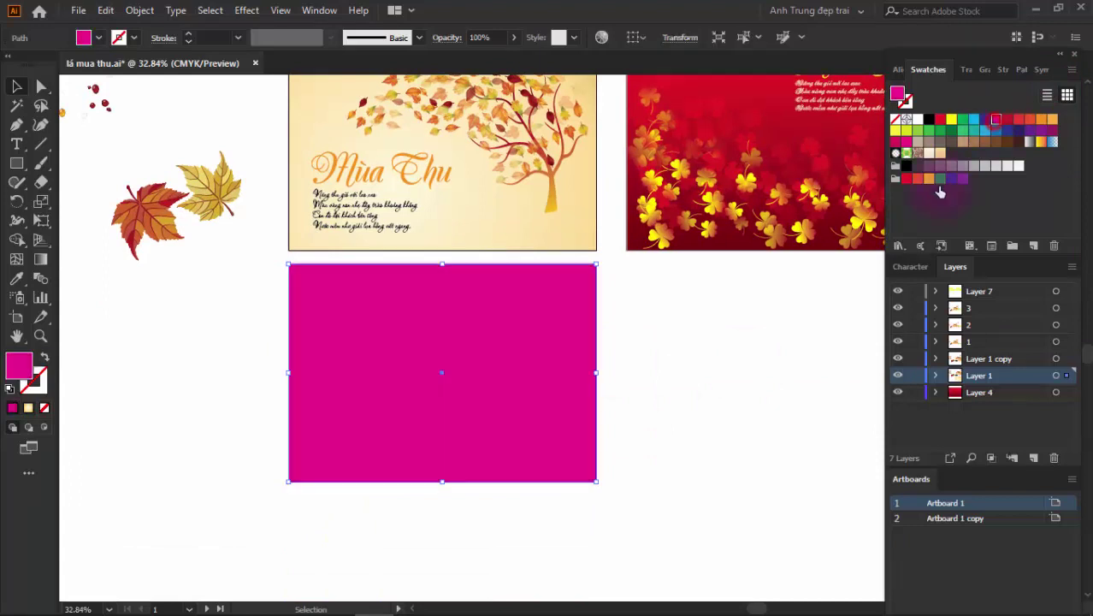
click(29, 409)
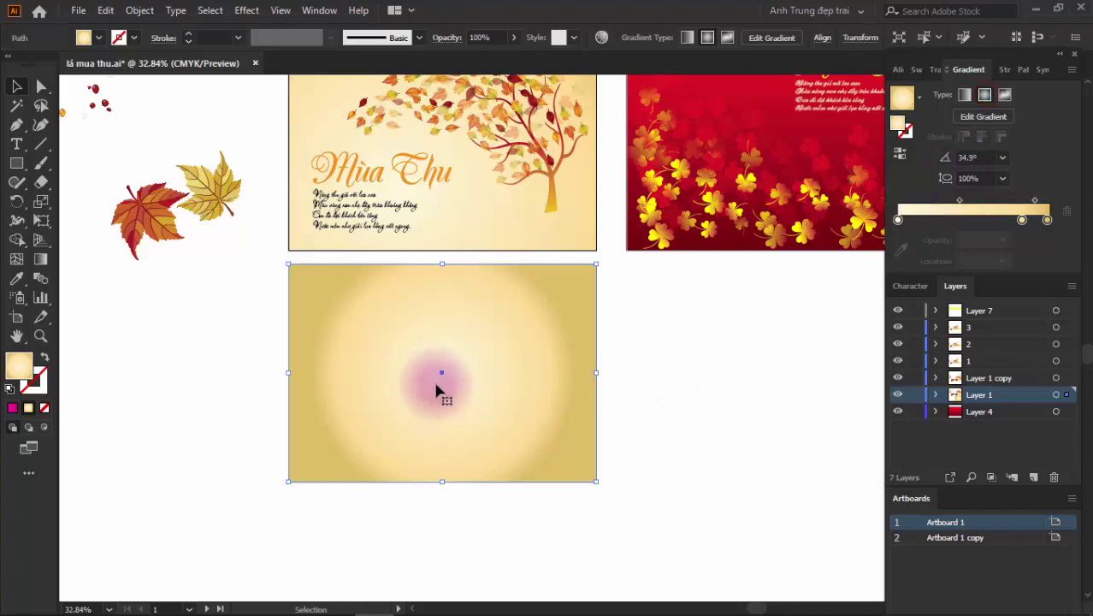
click(40, 261)
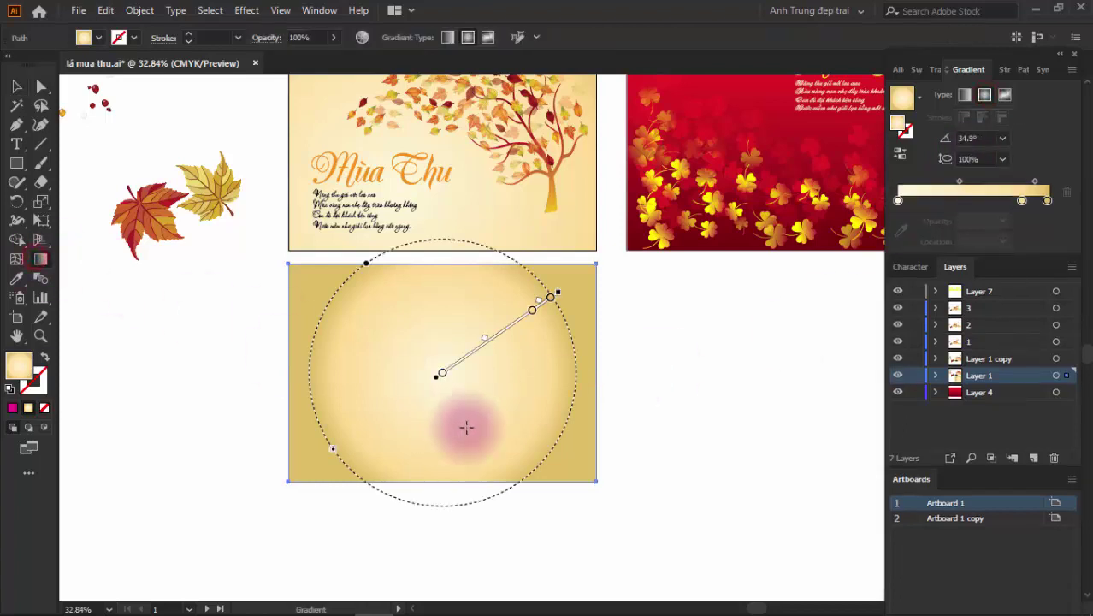
drag(448, 380, 539, 534)
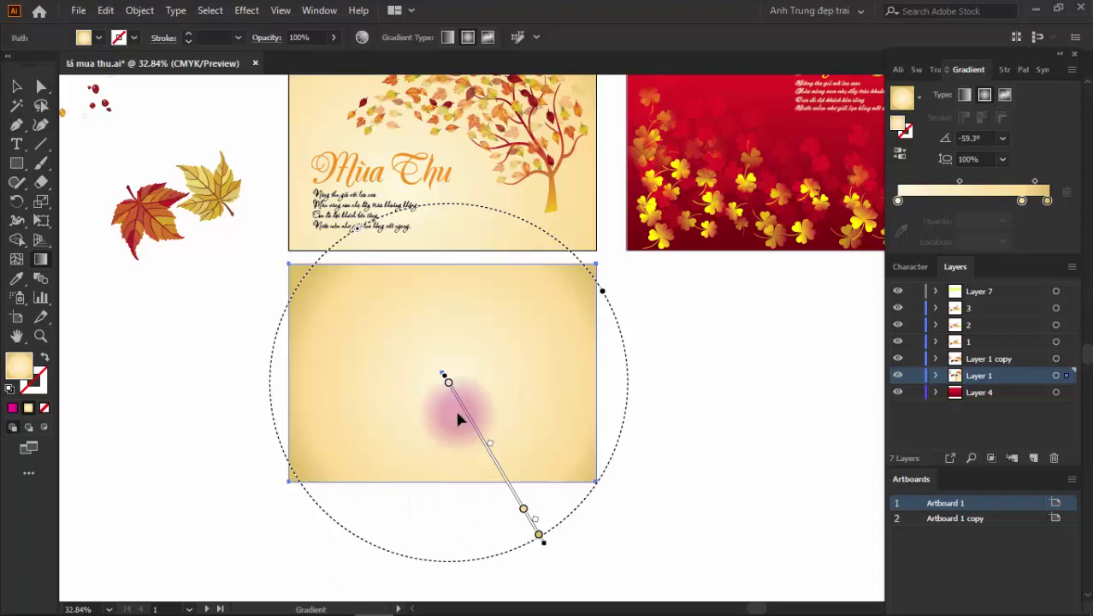
key(Delete)
scroll(517, 263, up, 2)
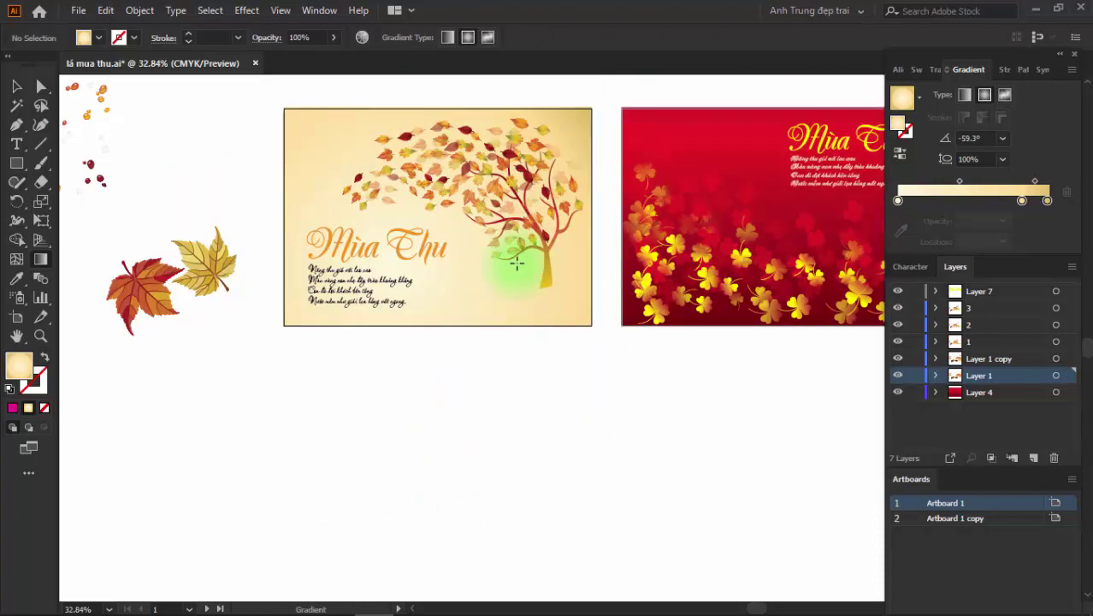
key(v)
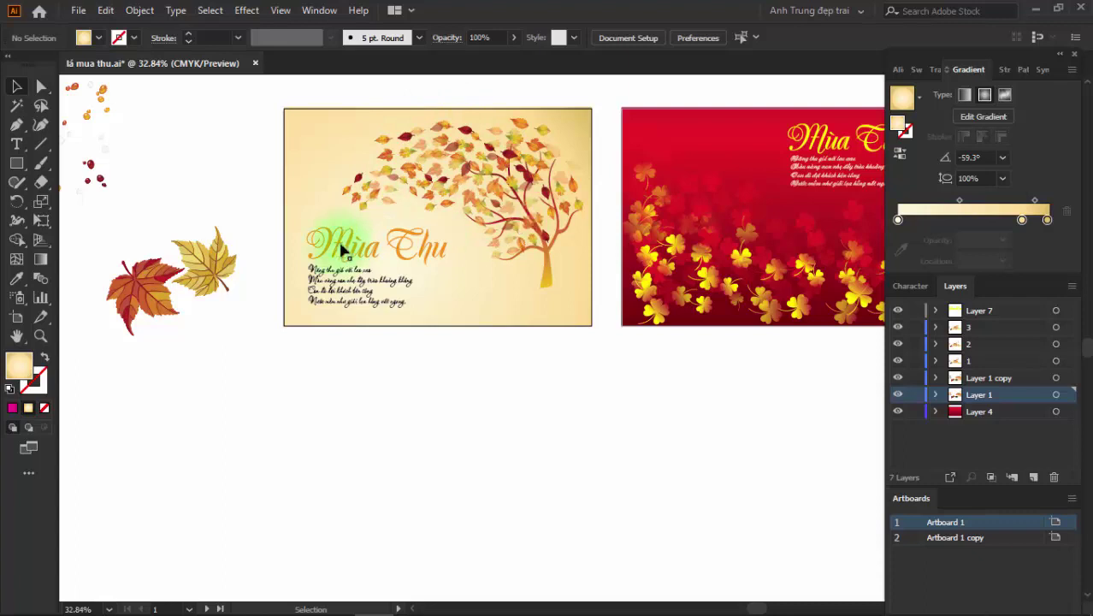
- Move the tree copy below the first card, ungroup it, and recolour the bare trunk
click(550, 280)
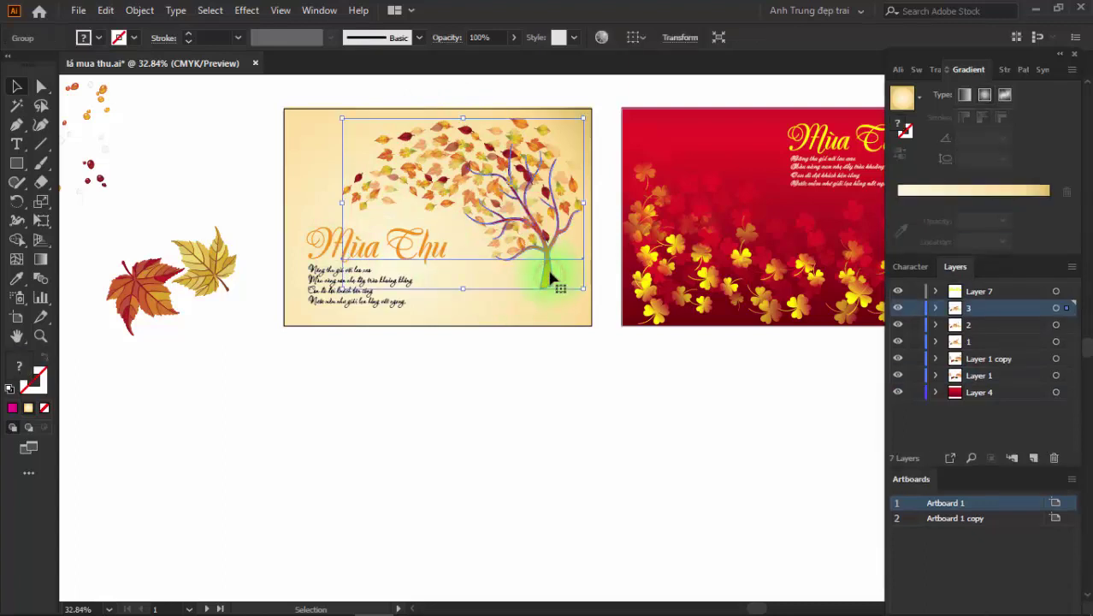
mouse_move(550, 280)
mouse_down()
mouse_move(423, 537)
mouse_move(426, 520)
mouse_move(699, 507)
mouse_up()
right_click(428, 516)
click(515, 378)
click(574, 471)
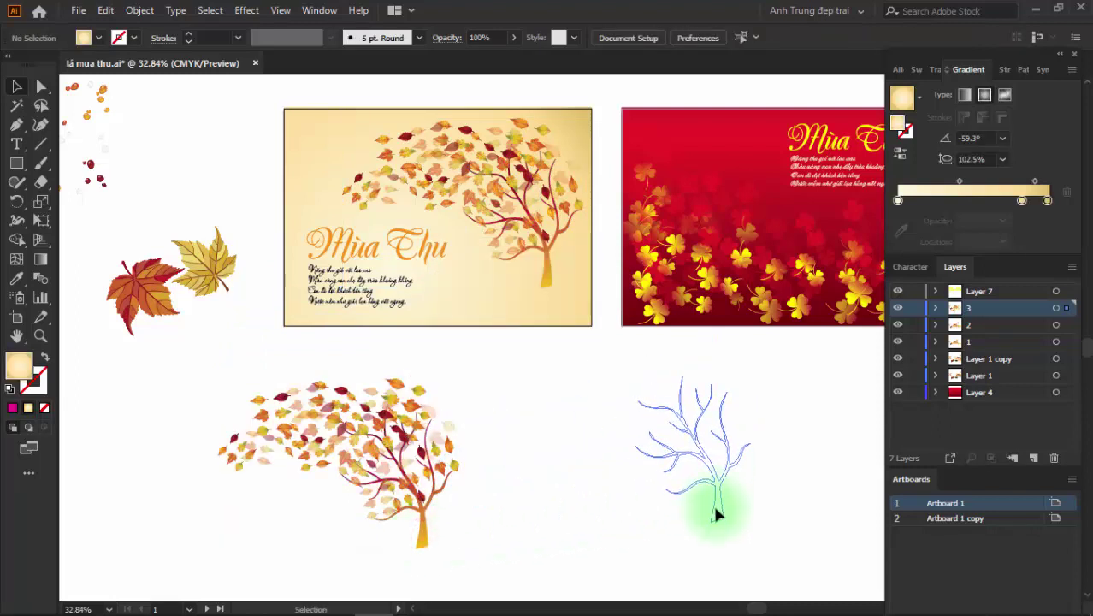
click(917, 71)
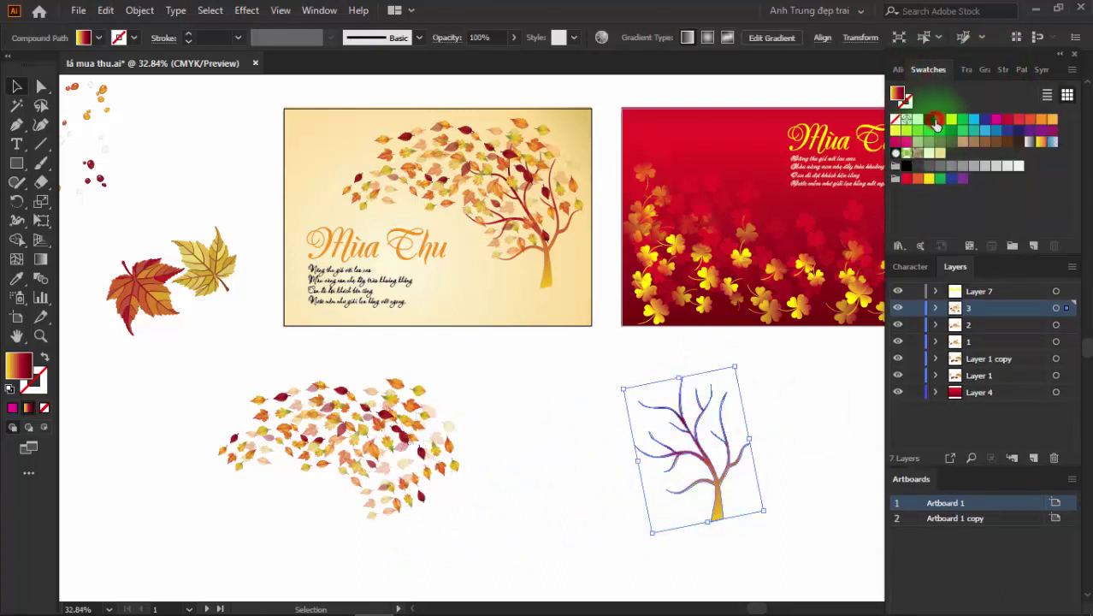
click(936, 122)
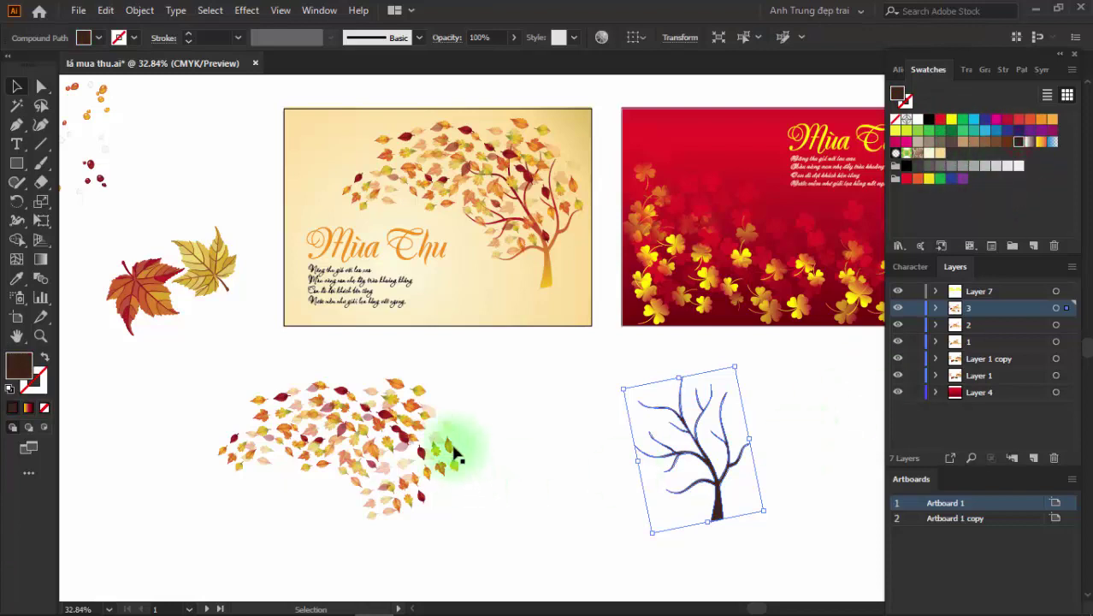
- Select the sprayed leaf symbol set, then deselect it and scroll the canvas
drag(466, 378, 289, 479)
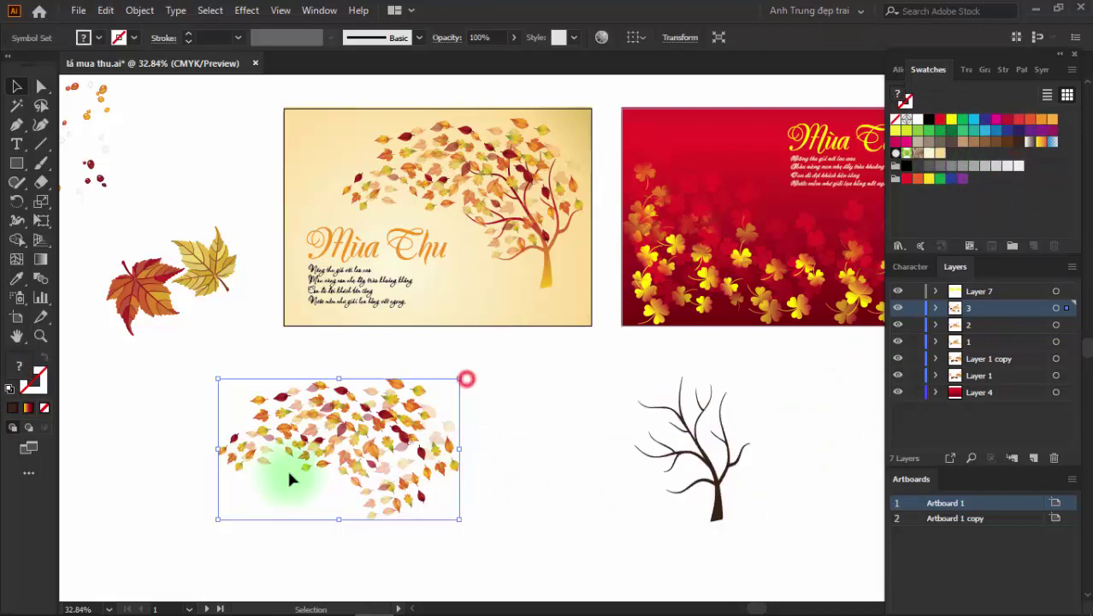
click(232, 475)
scroll(279, 284, up, 3)
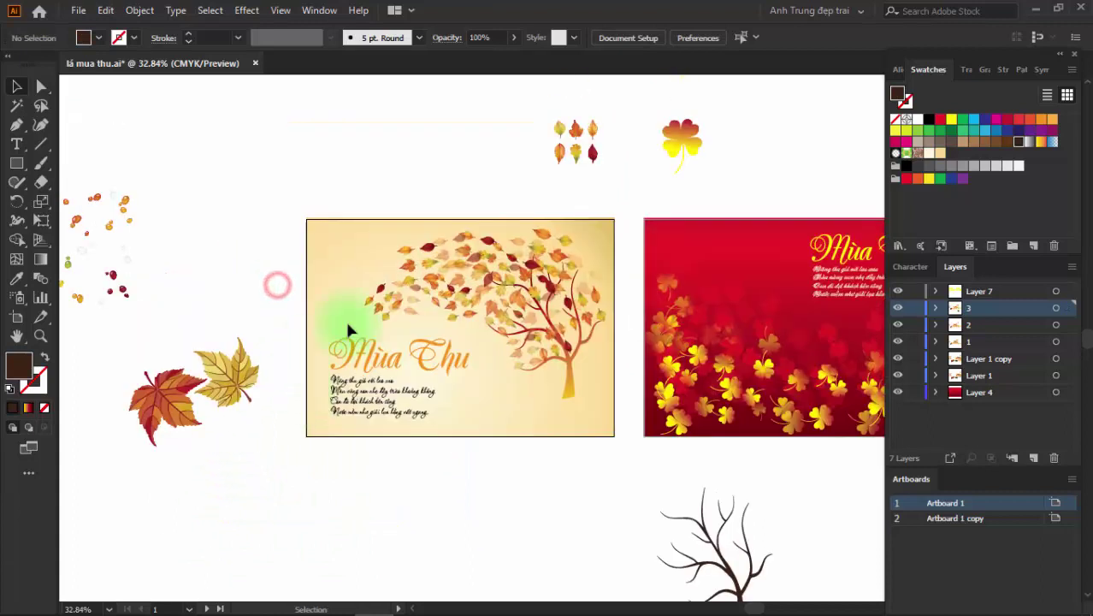
- Tear off the symbolism tools as a floating toolbar and pick the Symbol Sprayer
drag(605, 192, 621, 181)
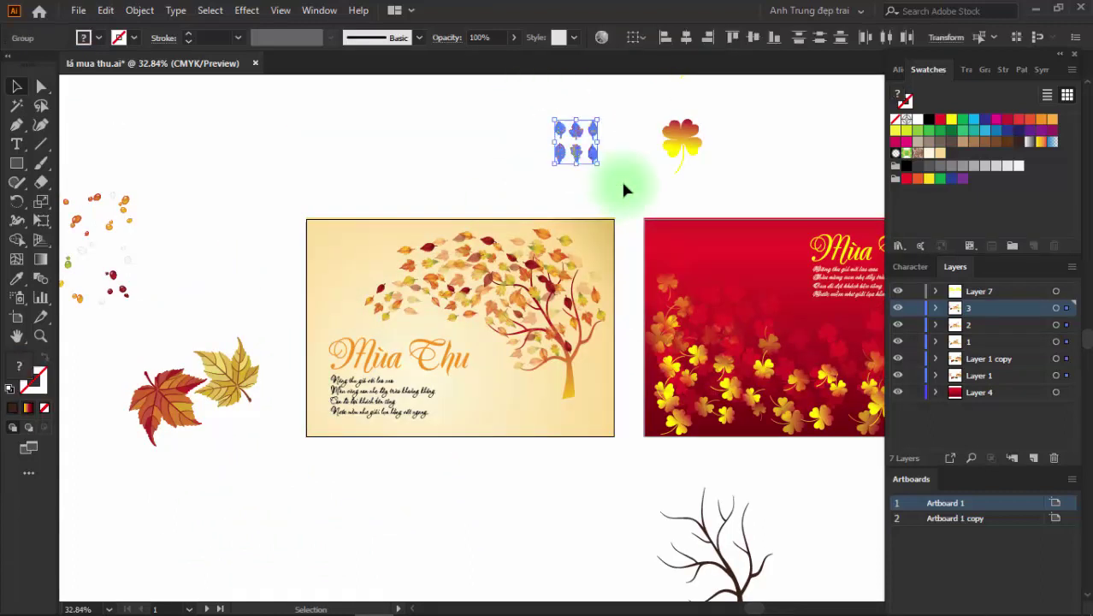
click(26, 306)
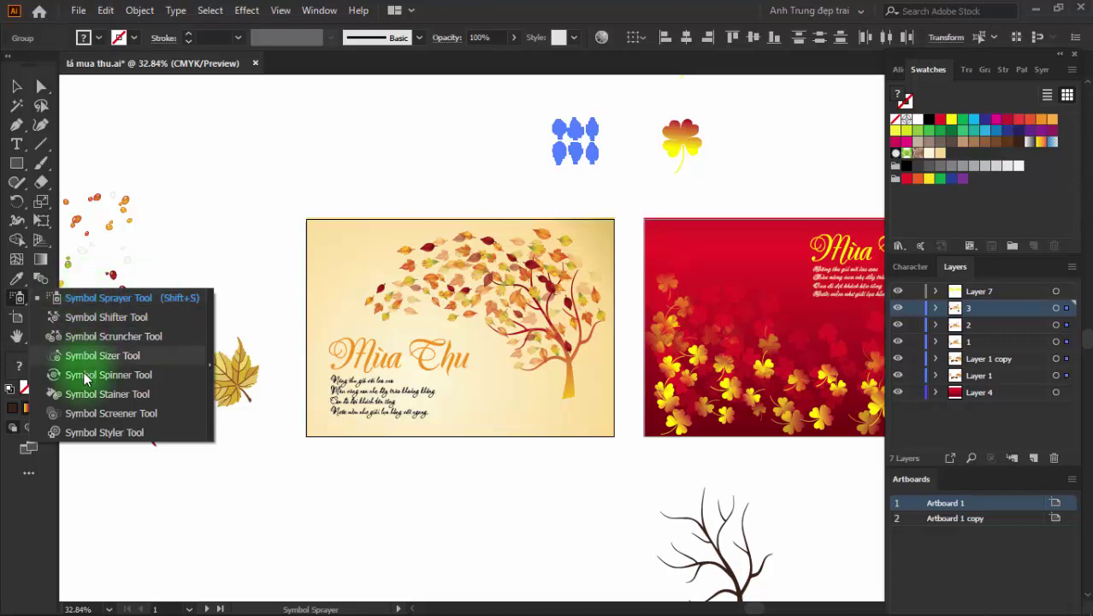
click(211, 370)
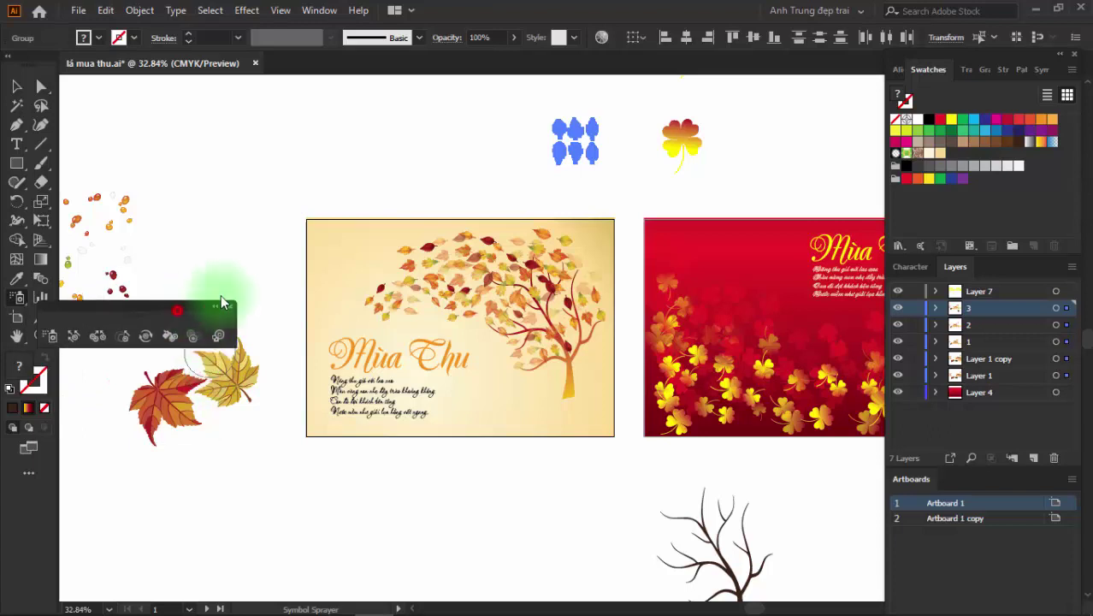
mouse_move(180, 314)
mouse_down()
mouse_move(522, 162)
mouse_move(489, 153)
mouse_up()
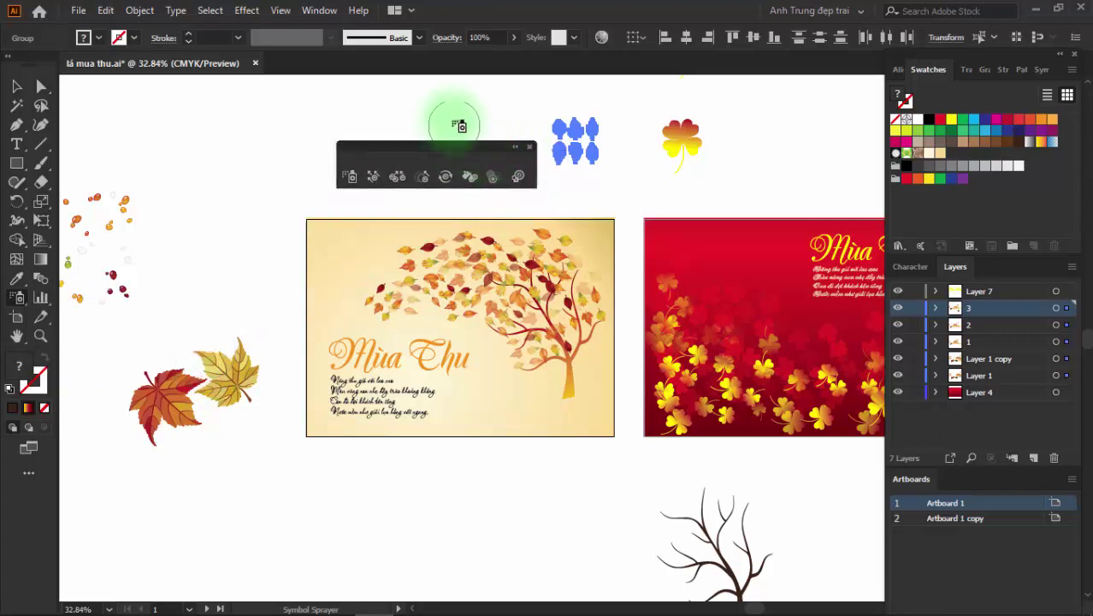
click(350, 176)
- Show the Symbols panel and attempt a spray, which warns no symbol is chosen
click(347, 494)
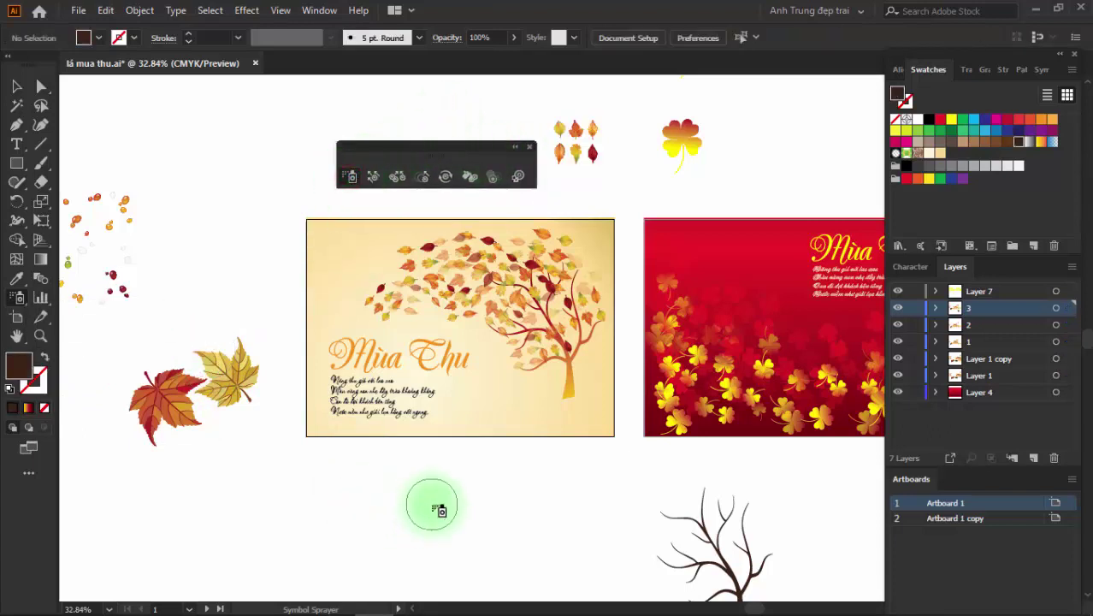
click(1042, 70)
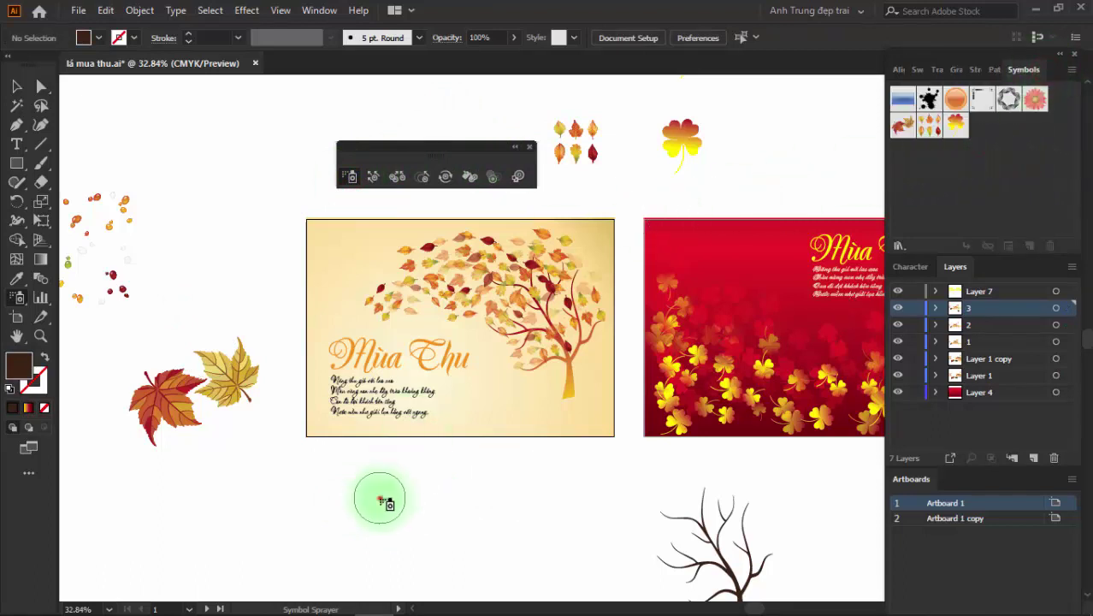
click(380, 498)
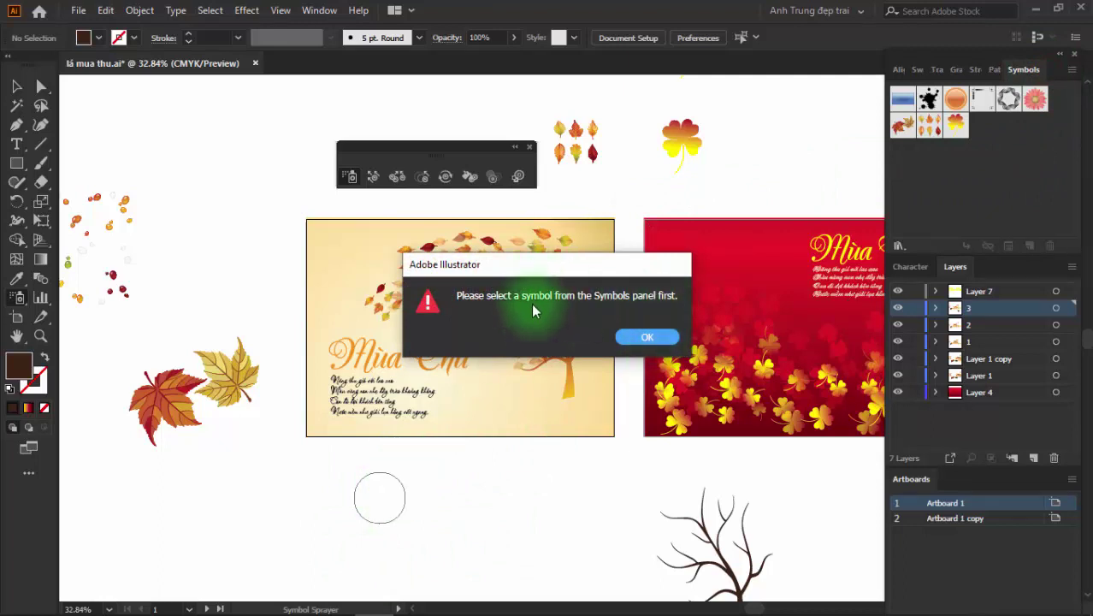
- Save the small leaf group as New Symbol 3 and select it for spraying
click(646, 337)
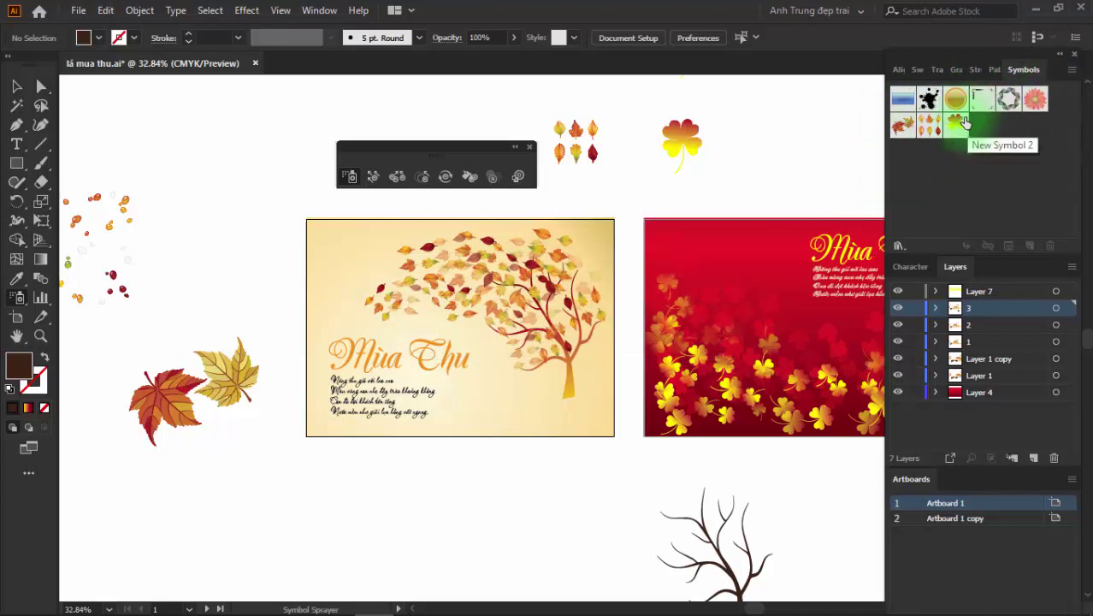
click(964, 124)
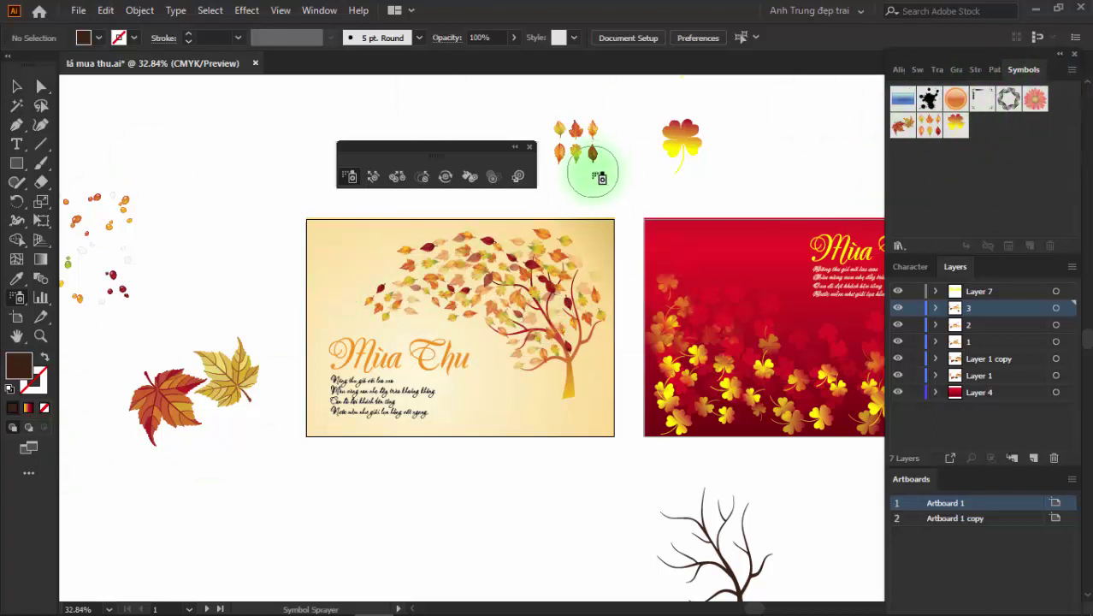
click(15, 86)
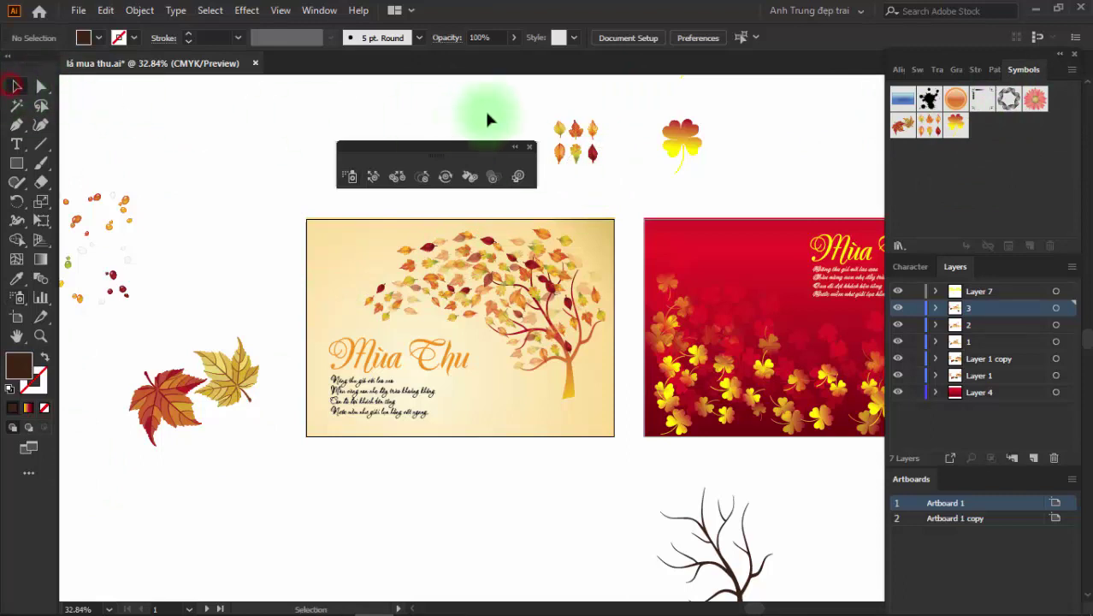
drag(599, 159, 944, 194)
click(539, 441)
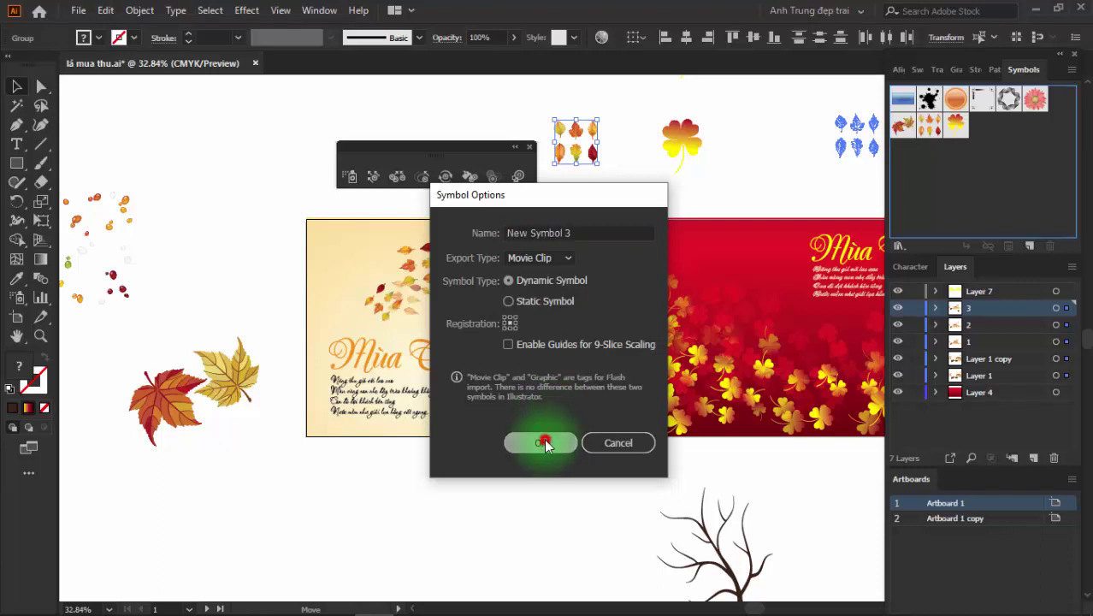
key(ctrl+shift+a)
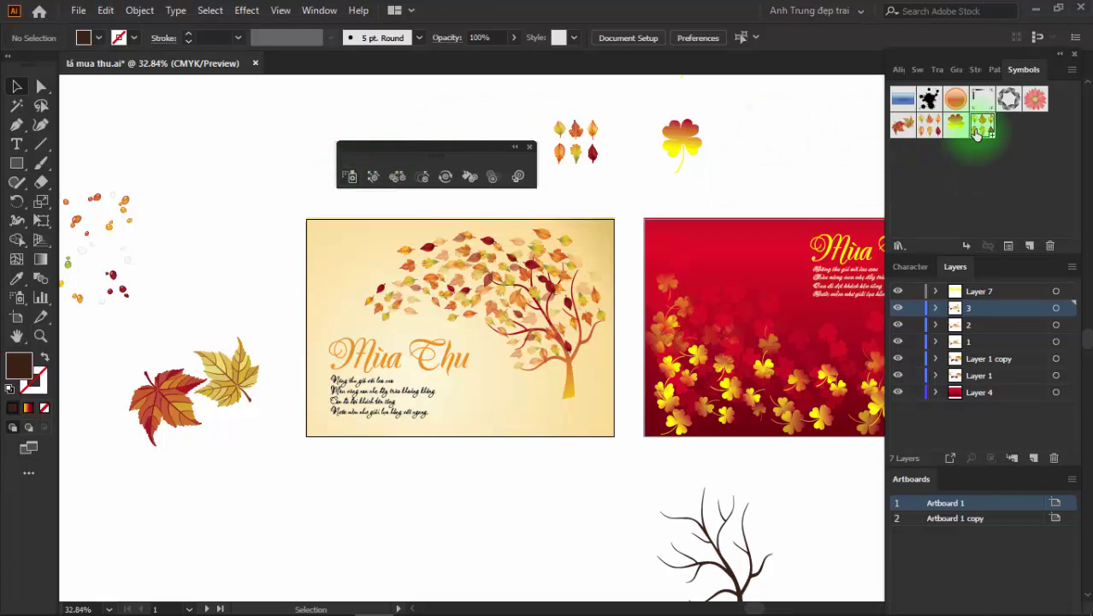
click(360, 184)
- Check Symbol Sprayer options (5.02 cm diameter, intensity 8, density 5), keeping Scrunch User Defined
scroll(428, 342, down, 3)
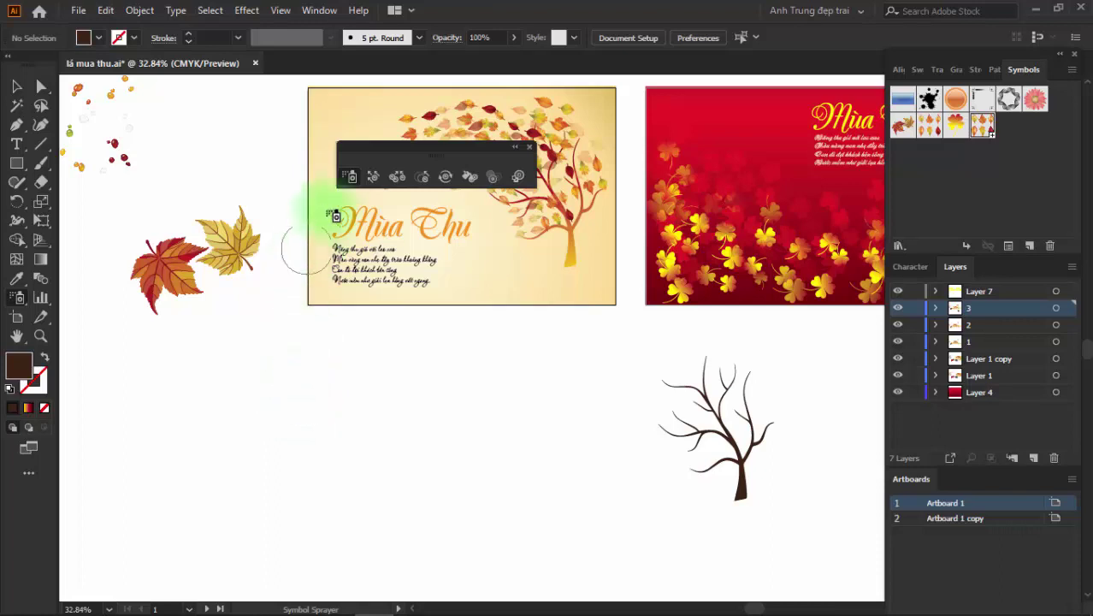
click(352, 176)
double_click(353, 178)
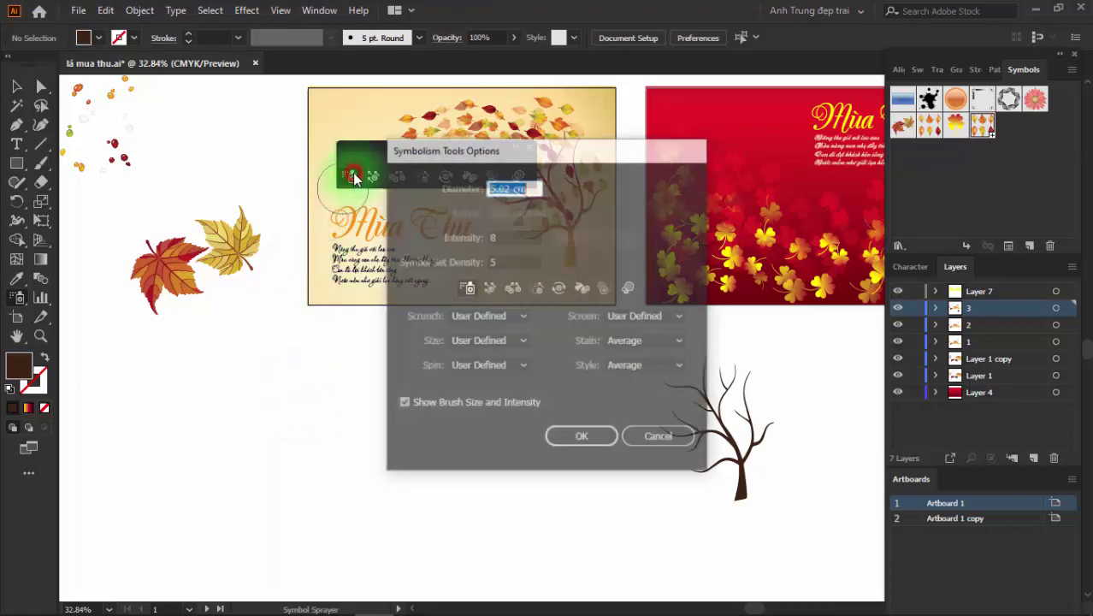
click(502, 317)
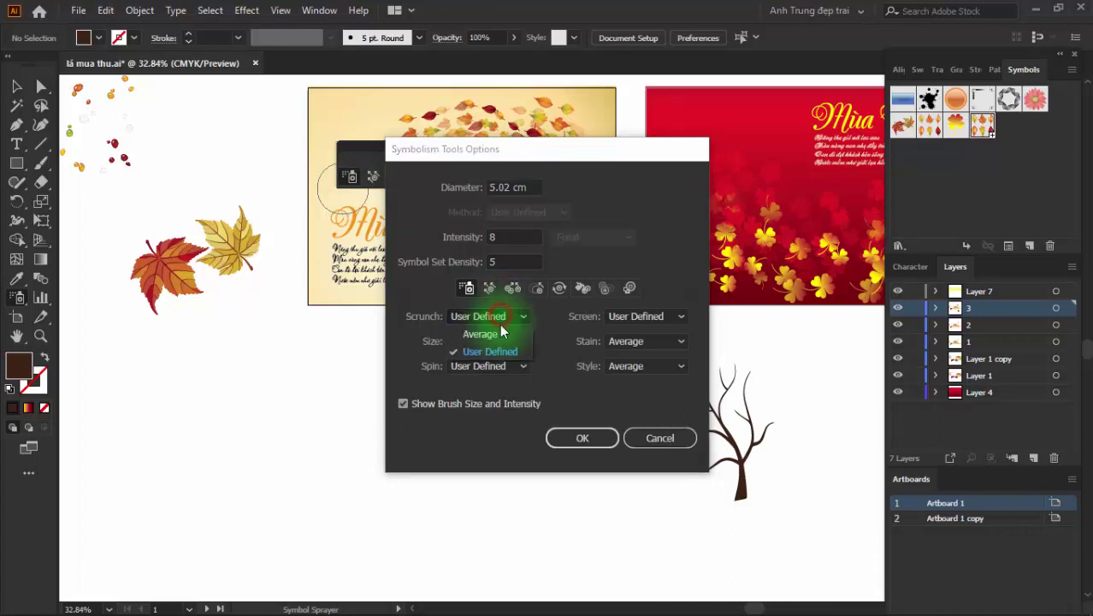
click(499, 352)
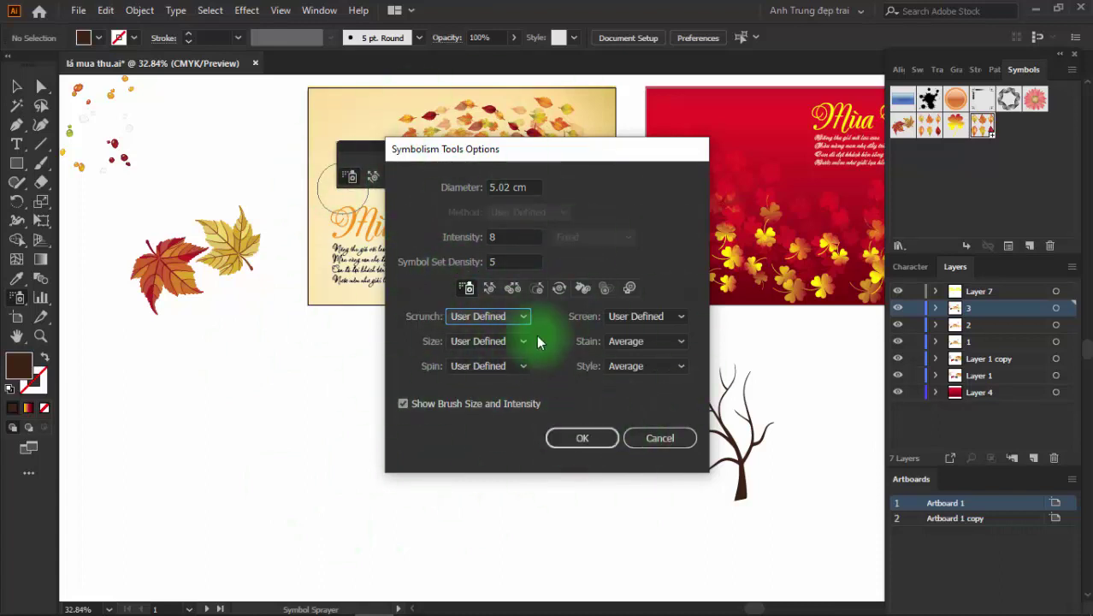
click(520, 316)
click(514, 360)
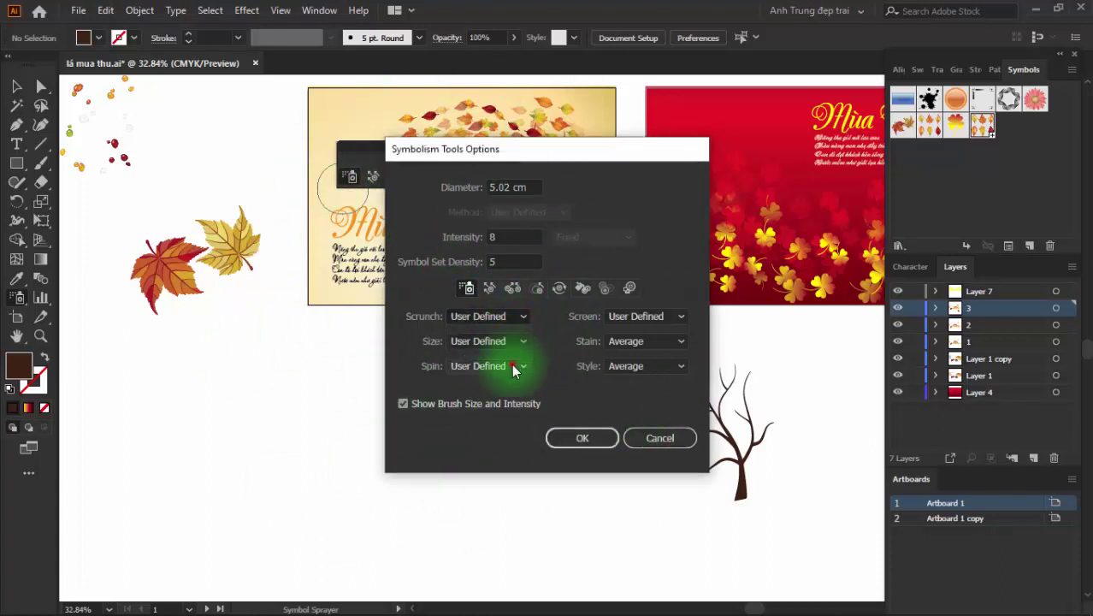
click(583, 438)
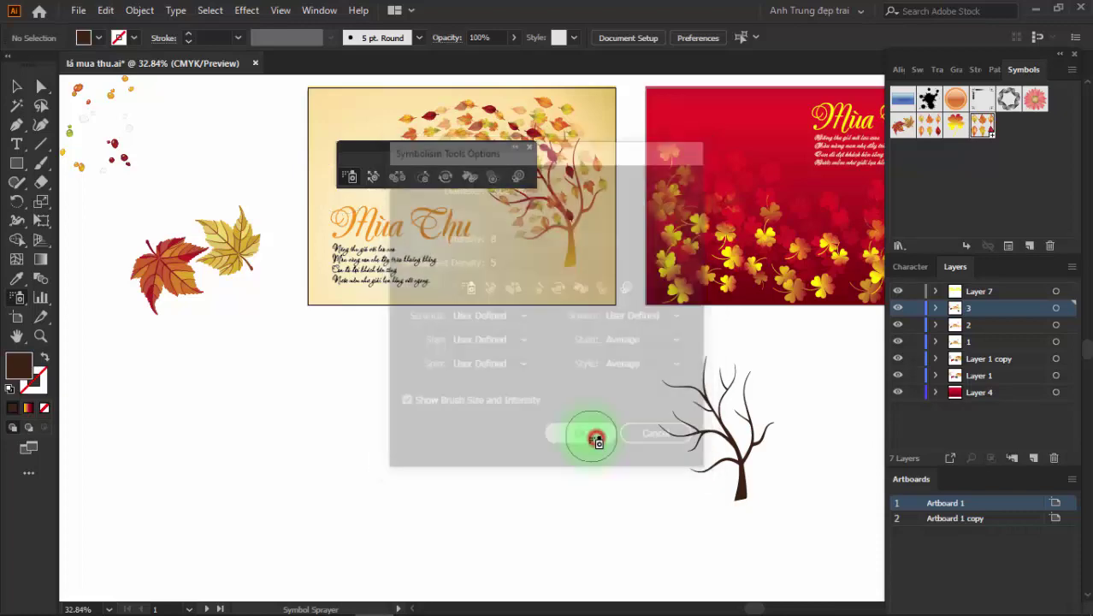
- Try Scrunch set to Average, then revert it to User Defined and confirm
double_click(351, 176)
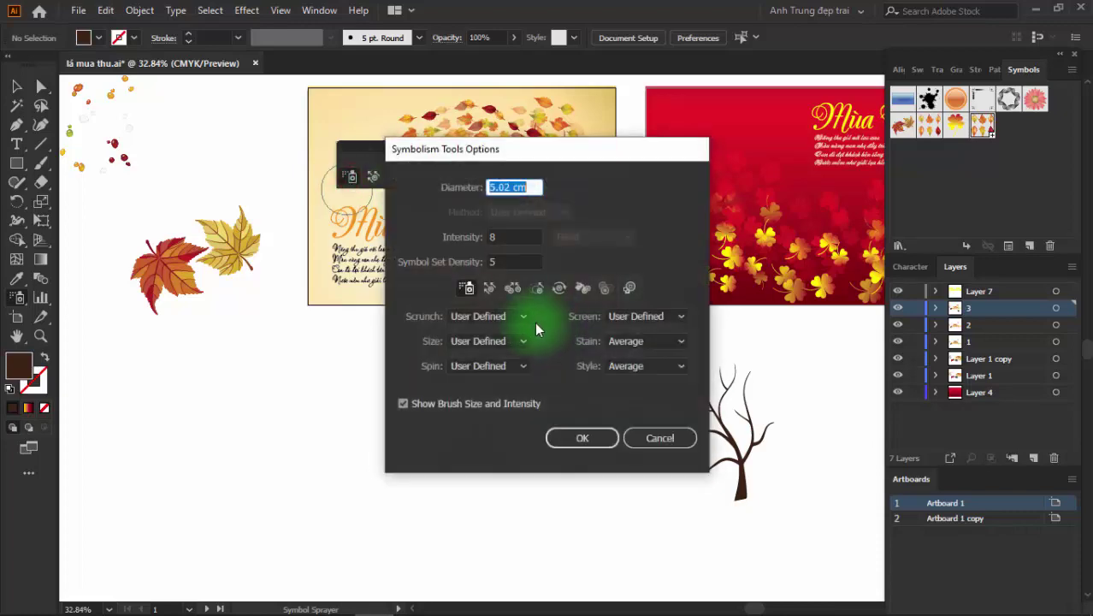
click(522, 317)
click(496, 334)
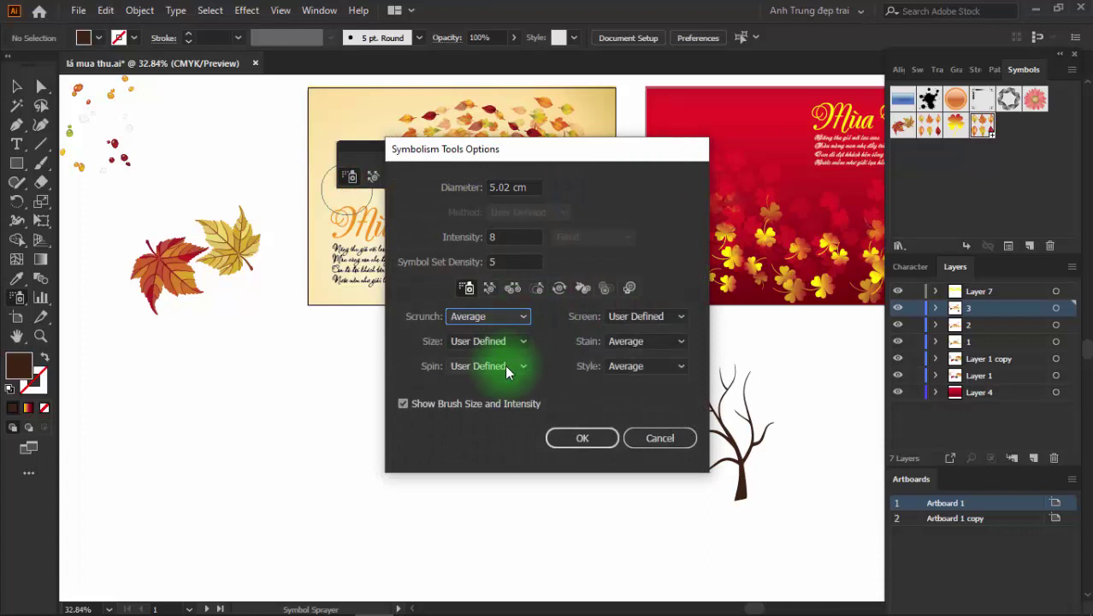
click(515, 316)
click(490, 351)
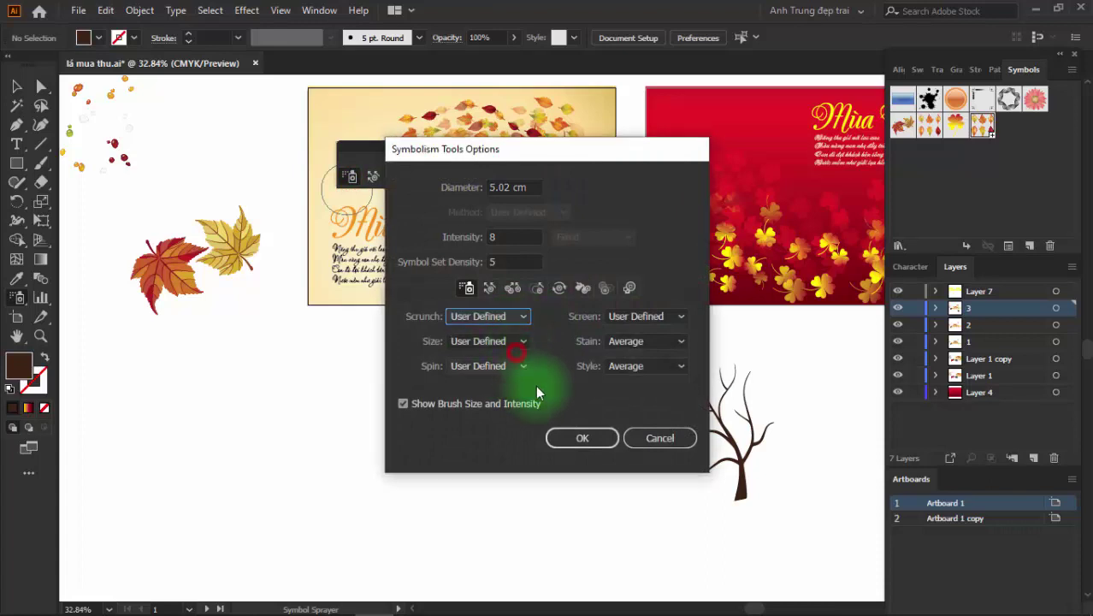
click(580, 441)
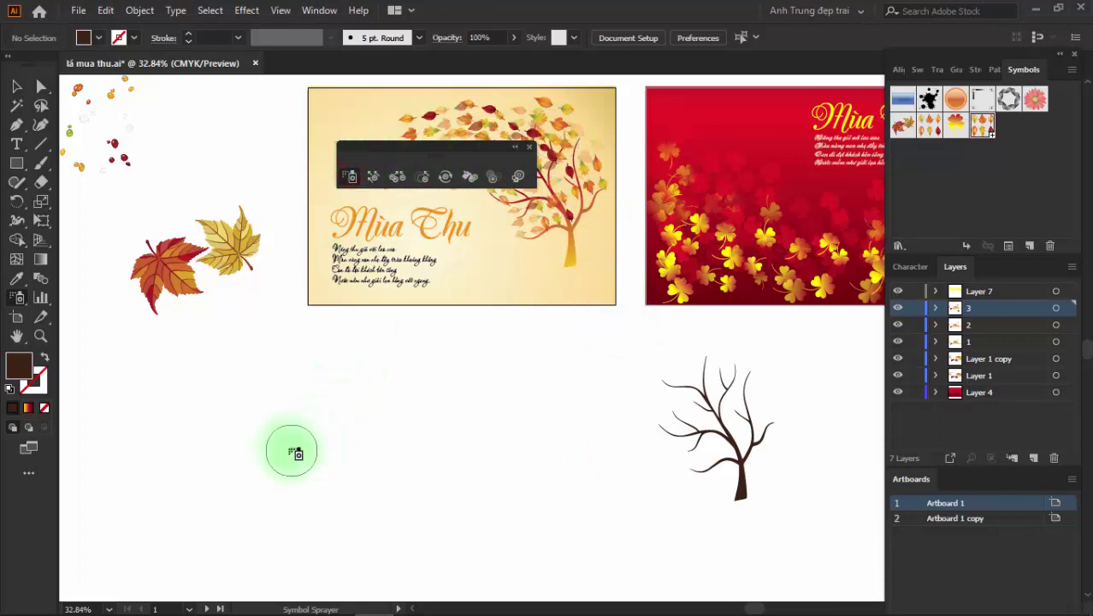
- Spray three trial bands of leaf symbols left of the tree, deleting each one
click(287, 442)
drag(334, 417, 661, 435)
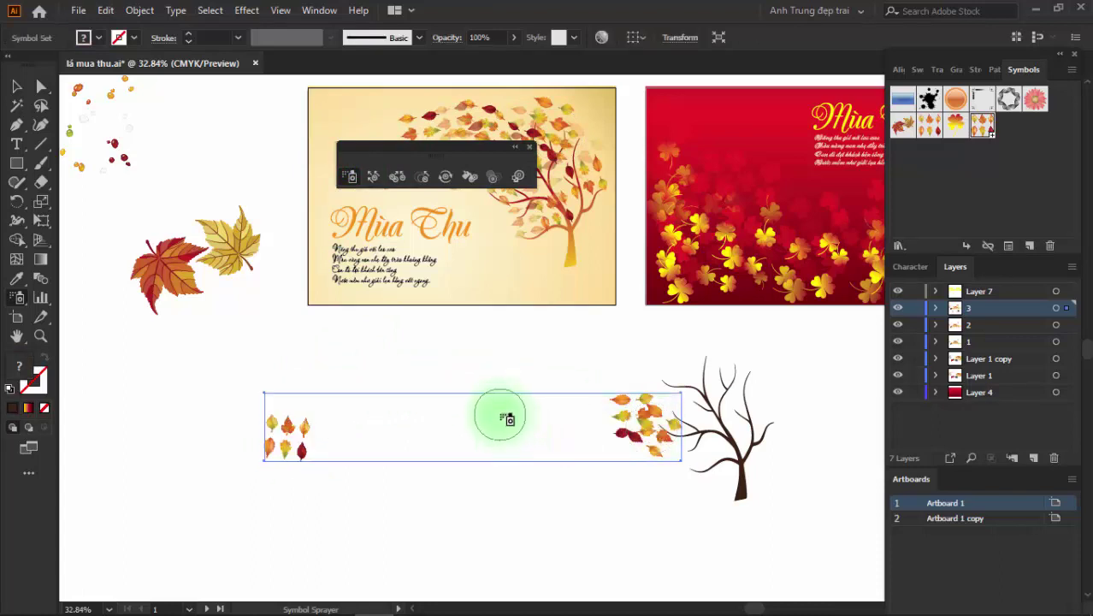
key(Delete)
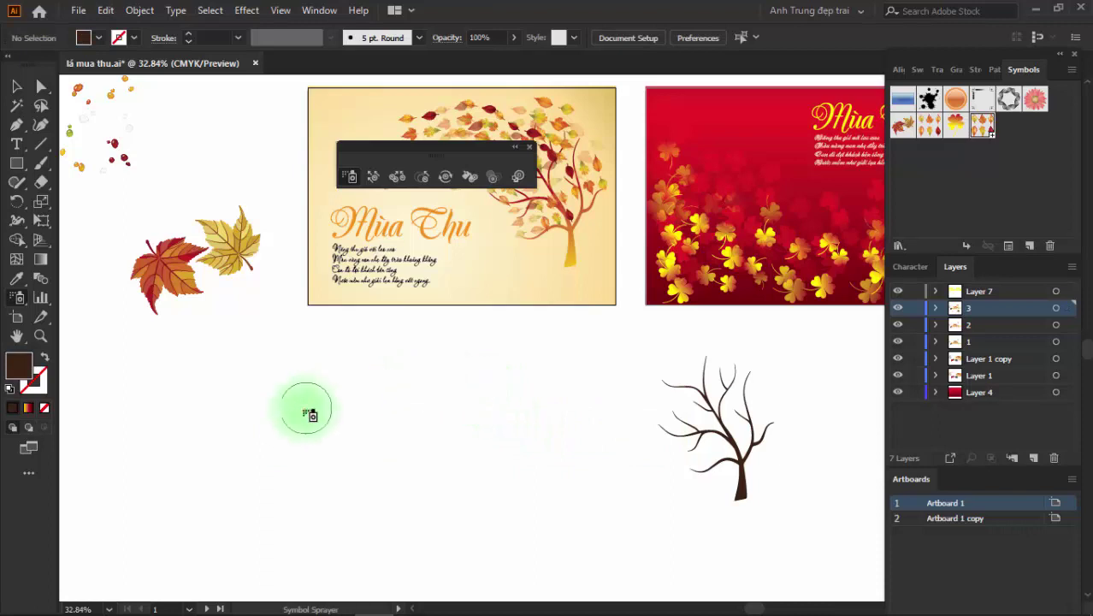
mouse_move(305, 410)
mouse_down()
mouse_move(582, 415)
mouse_move(588, 429)
mouse_up()
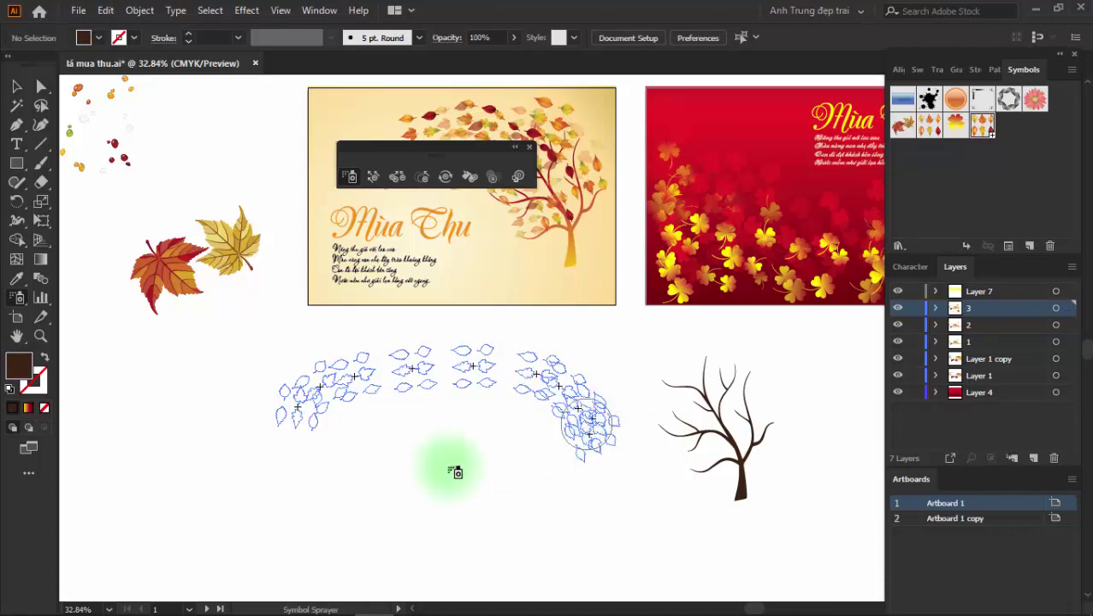
key(Delete)
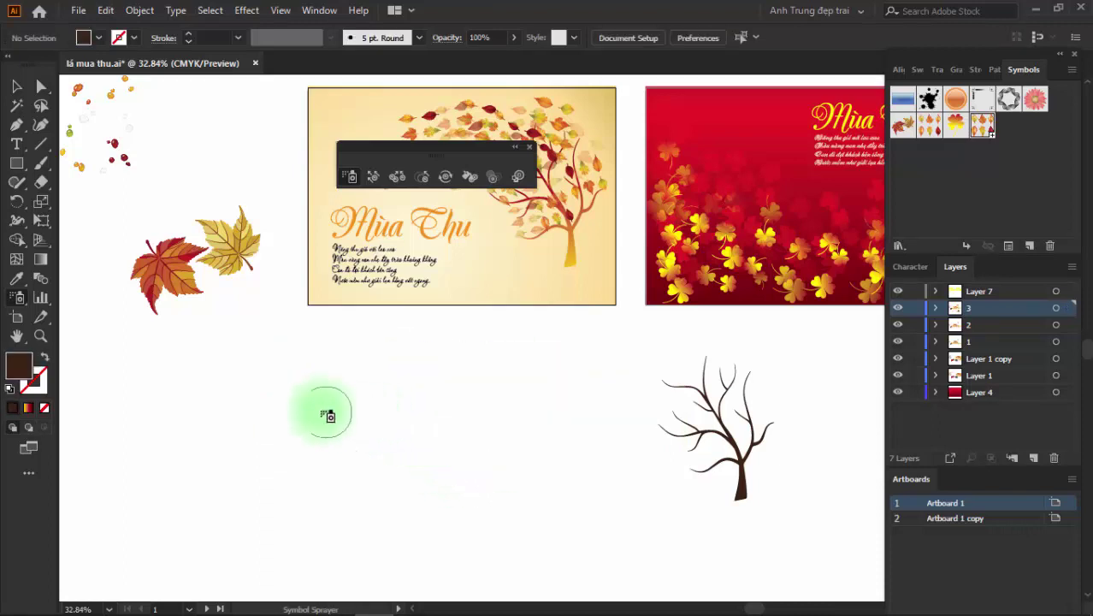
mouse_move(333, 413)
mouse_down()
mouse_move(340, 458)
mouse_move(457, 440)
mouse_move(595, 444)
mouse_move(652, 475)
mouse_move(635, 469)
mouse_up()
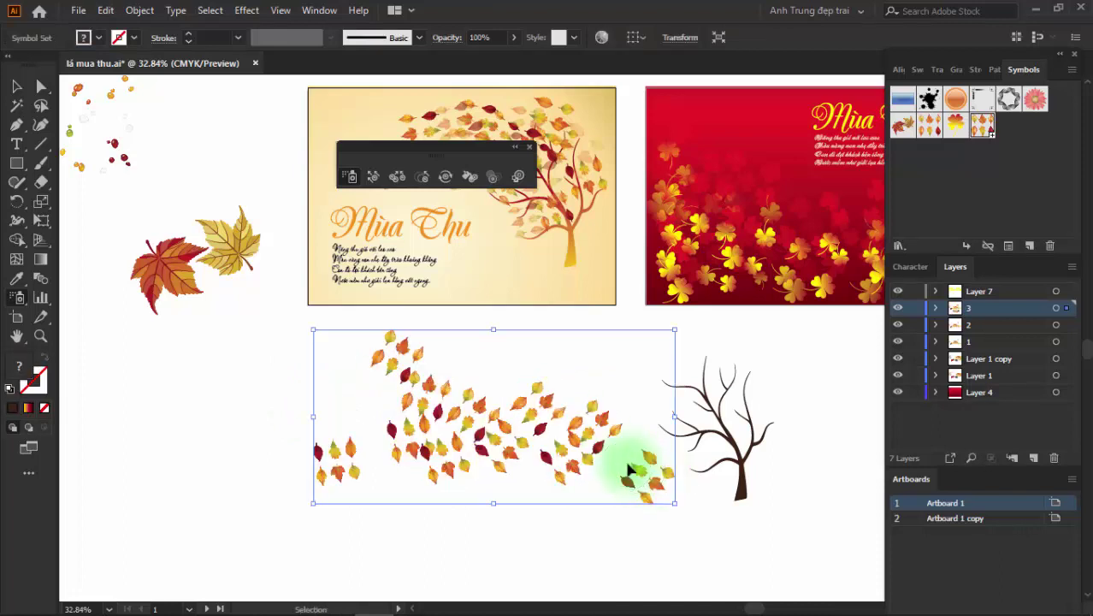
key(Delete)
- Spray leaf symbols from the treetop leftward in an arc, filling the middle of the trail
drag(556, 434, 541, 391)
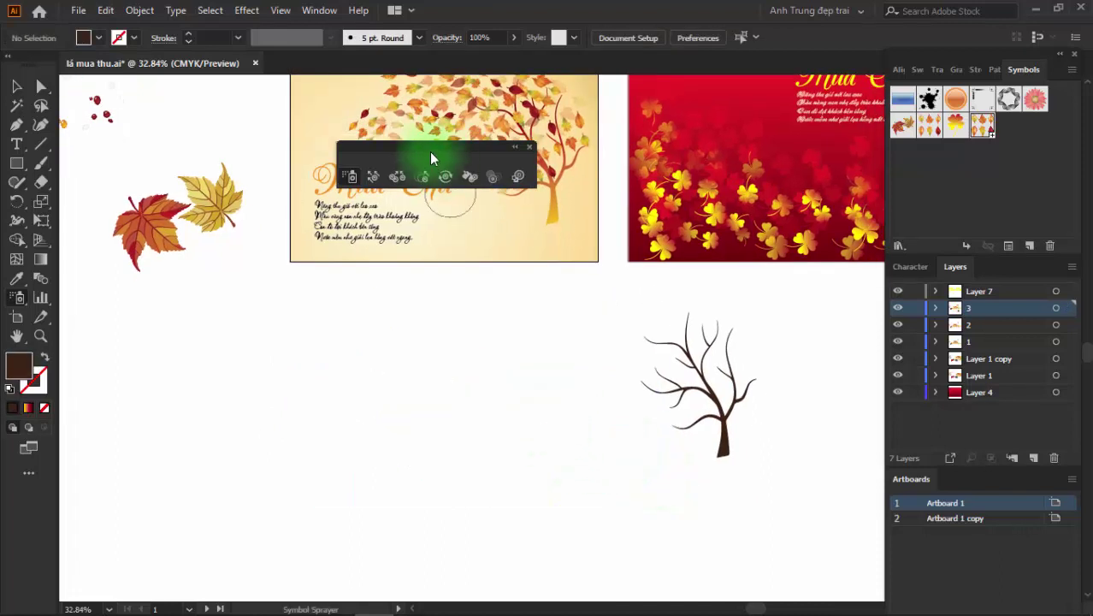
drag(429, 158, 737, 168)
drag(549, 261, 531, 324)
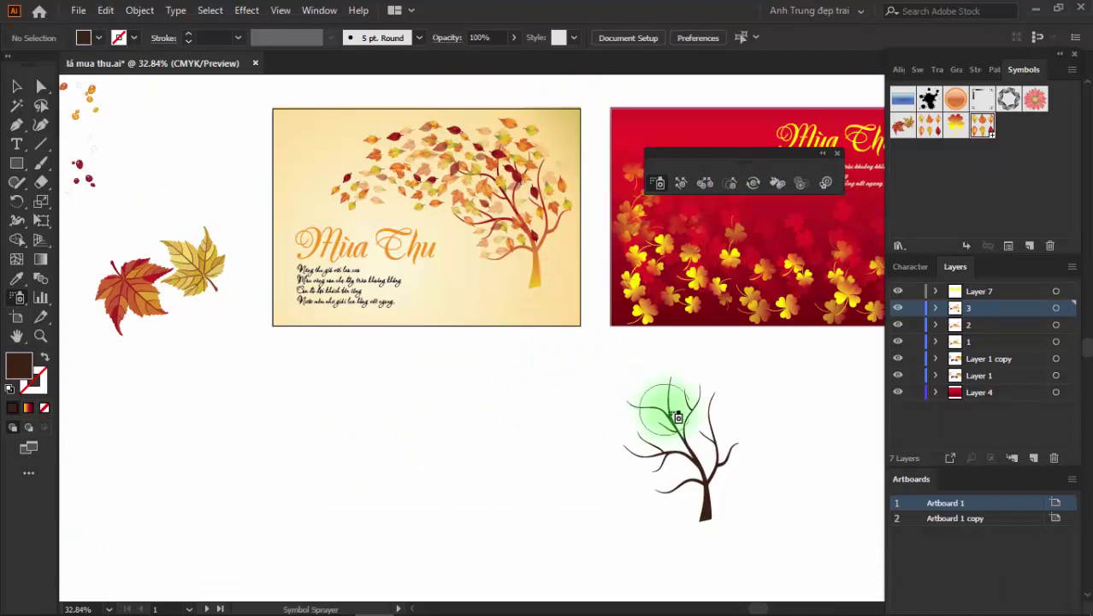
drag(676, 416, 389, 454)
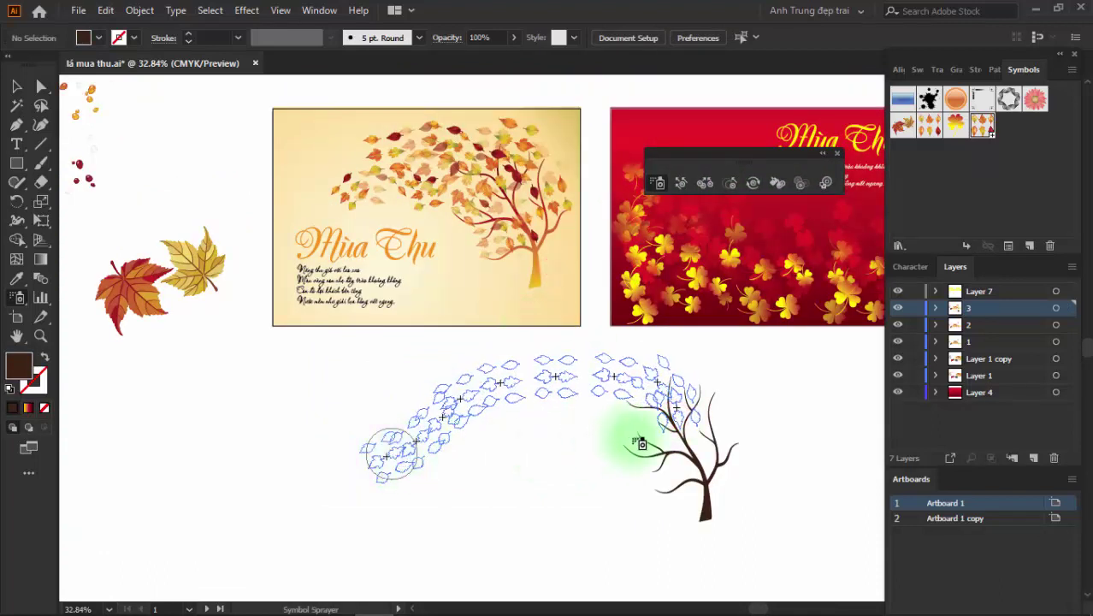
drag(673, 462, 505, 420)
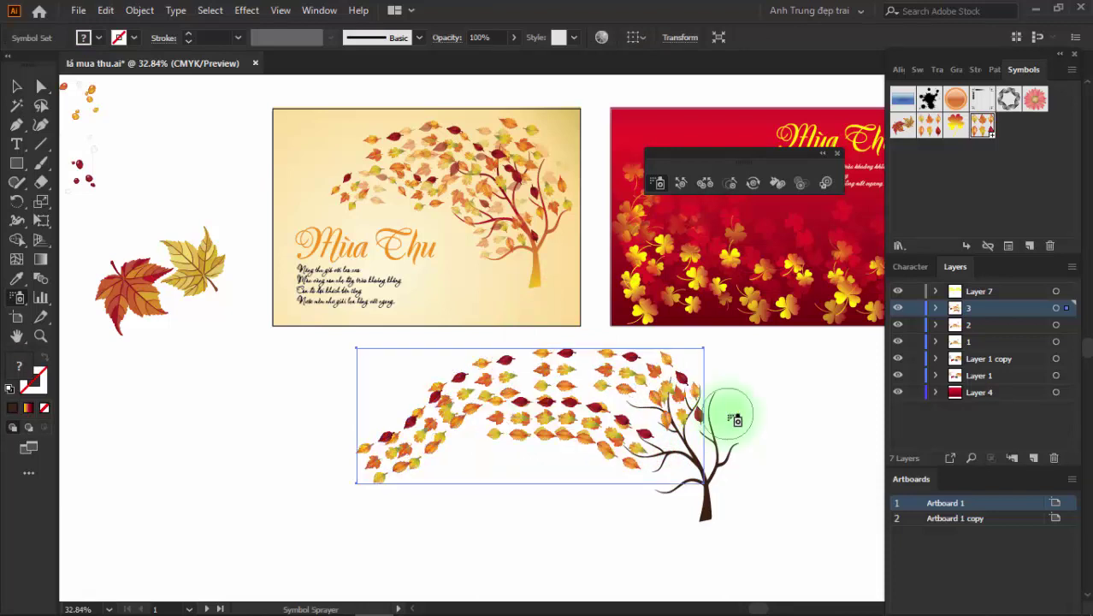
mouse_move(550, 417)
mouse_down()
mouse_move(454, 360)
mouse_move(463, 396)
mouse_up()
key(v)
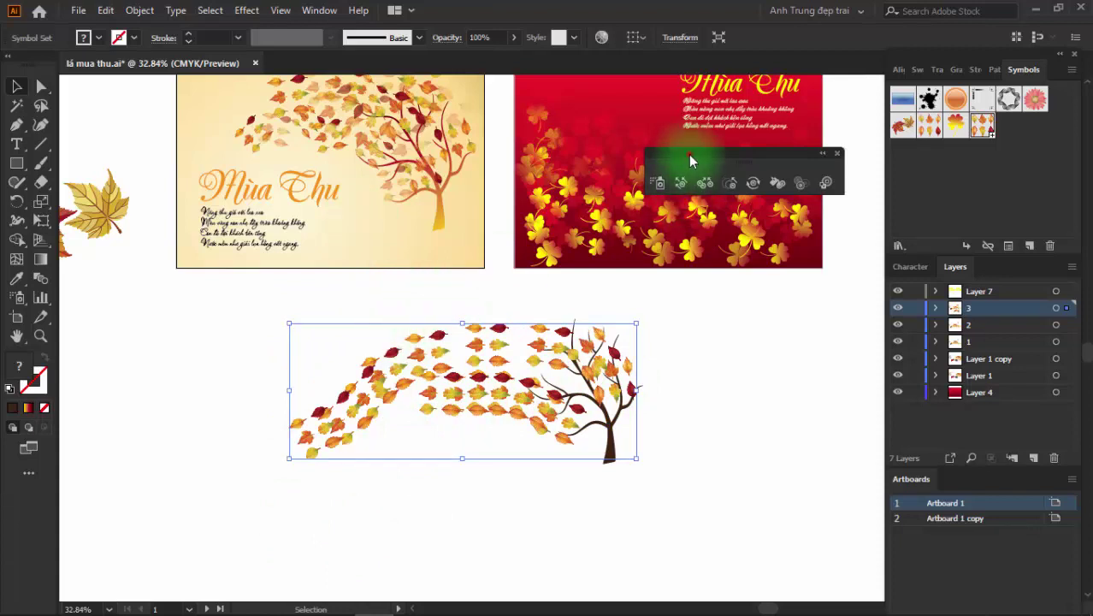
- Nudge the trail's leaves with the Symbol Shifter, then select and delete the whole leaf set
drag(689, 154, 504, 157)
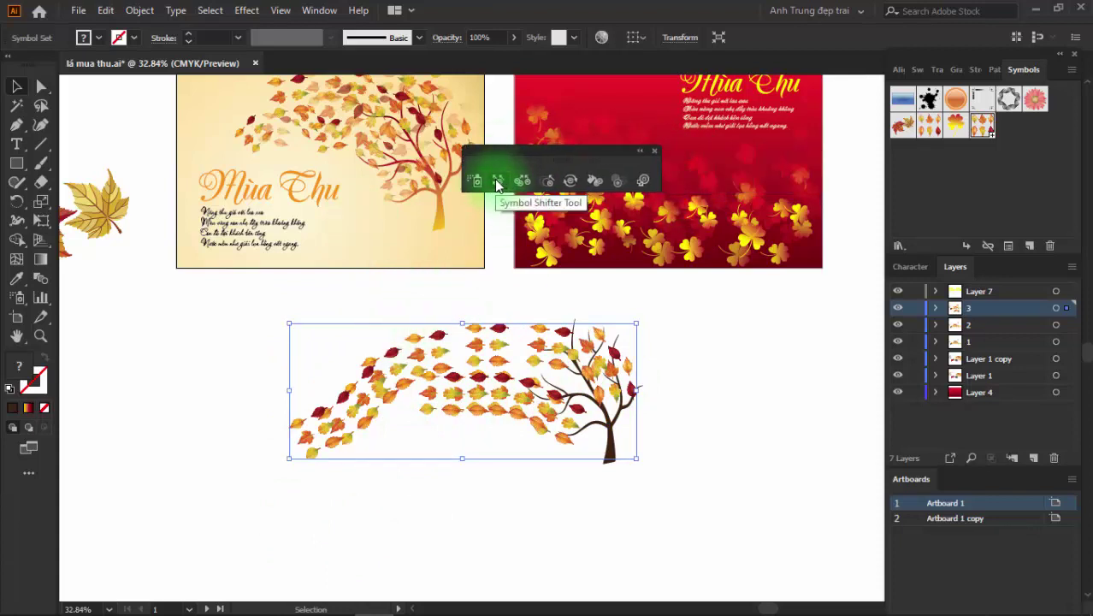
click(498, 181)
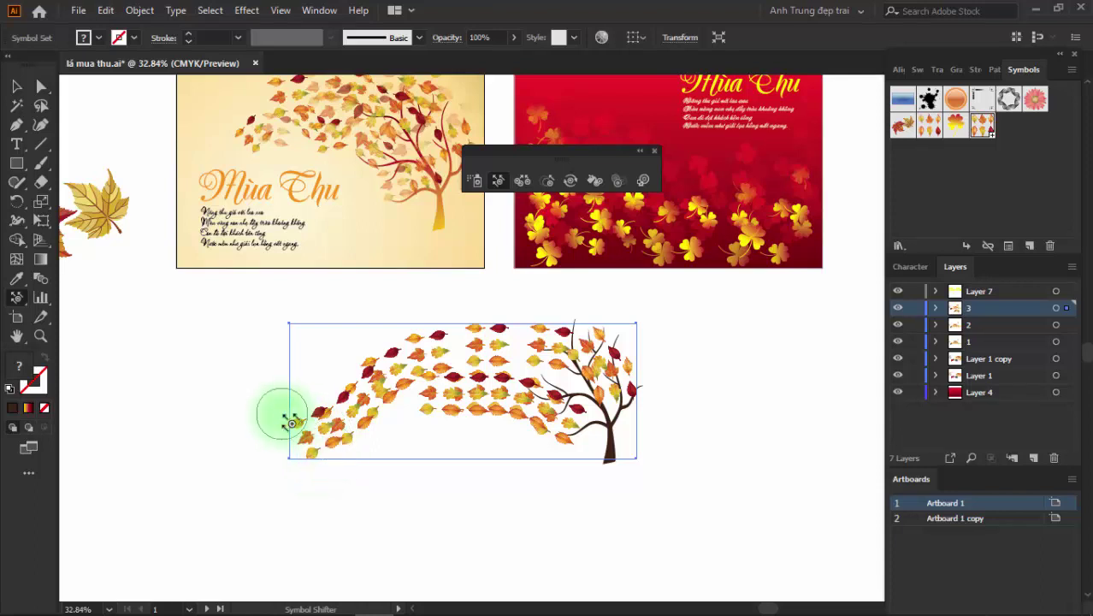
drag(288, 421, 306, 436)
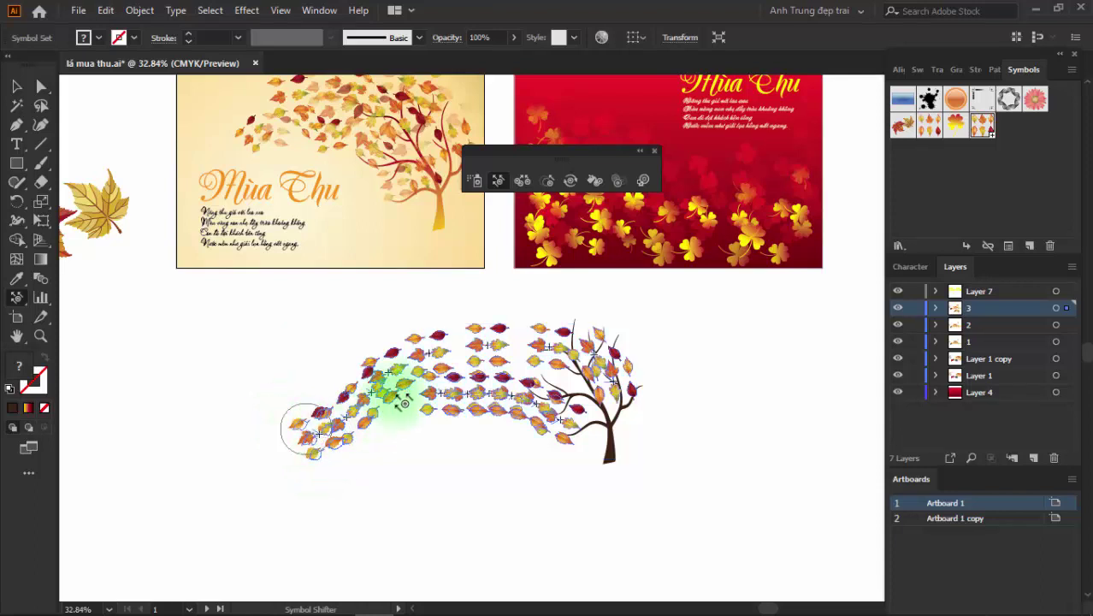
mouse_move(404, 410)
mouse_down()
mouse_move(425, 408)
mouse_move(410, 408)
mouse_up()
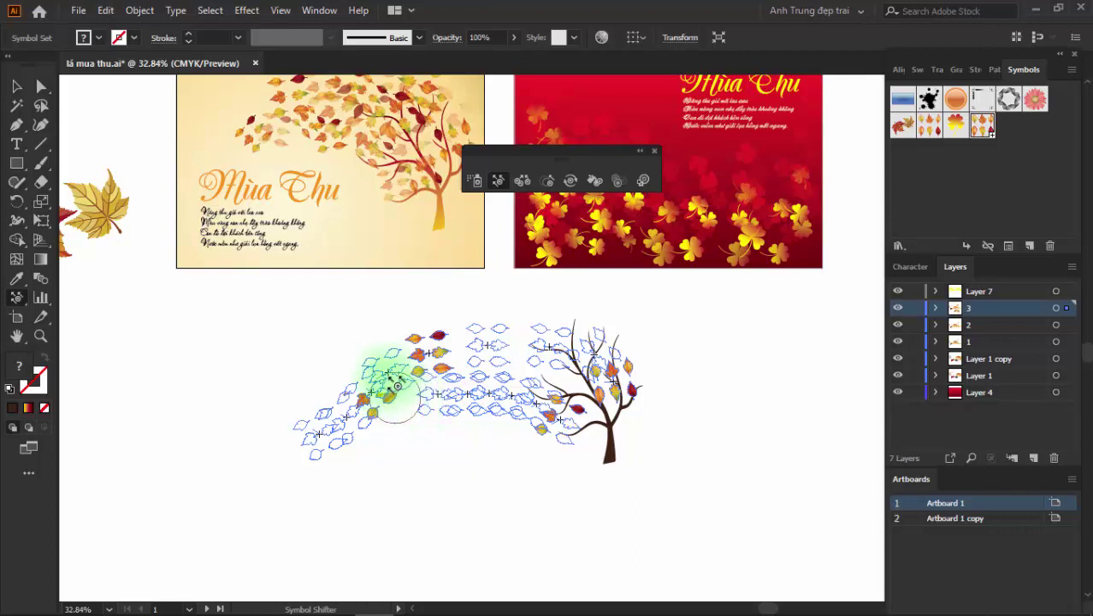
drag(397, 385, 392, 382)
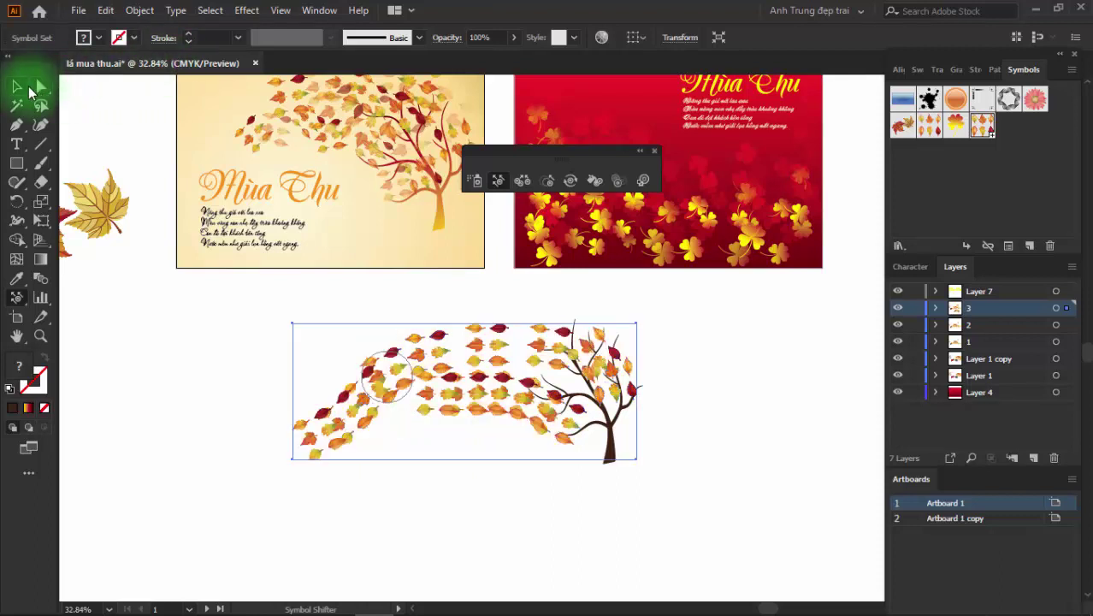
drag(401, 340, 445, 360)
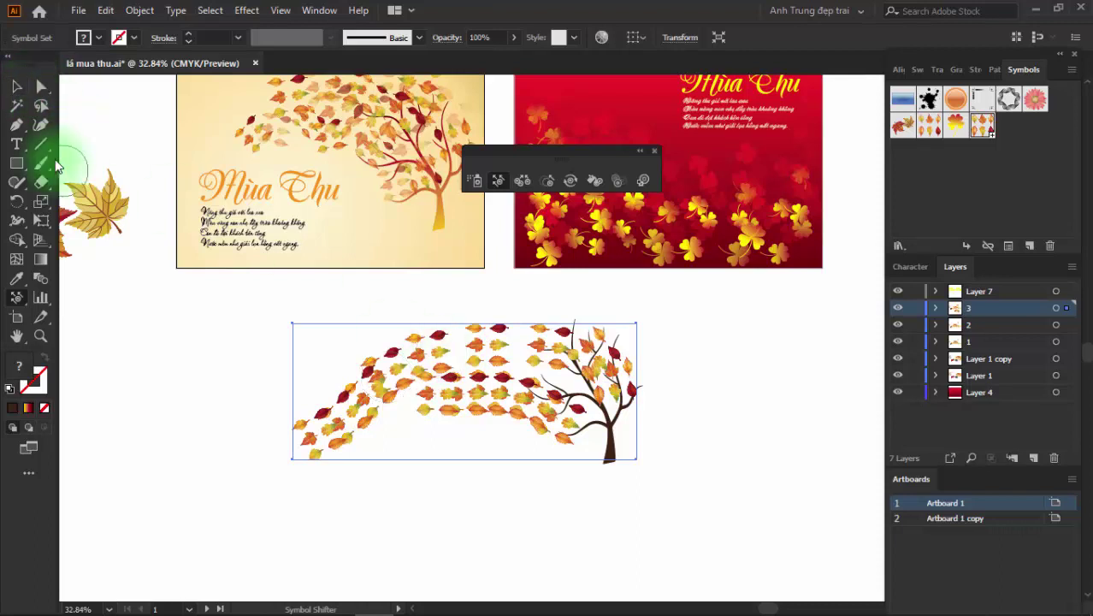
click(17, 85)
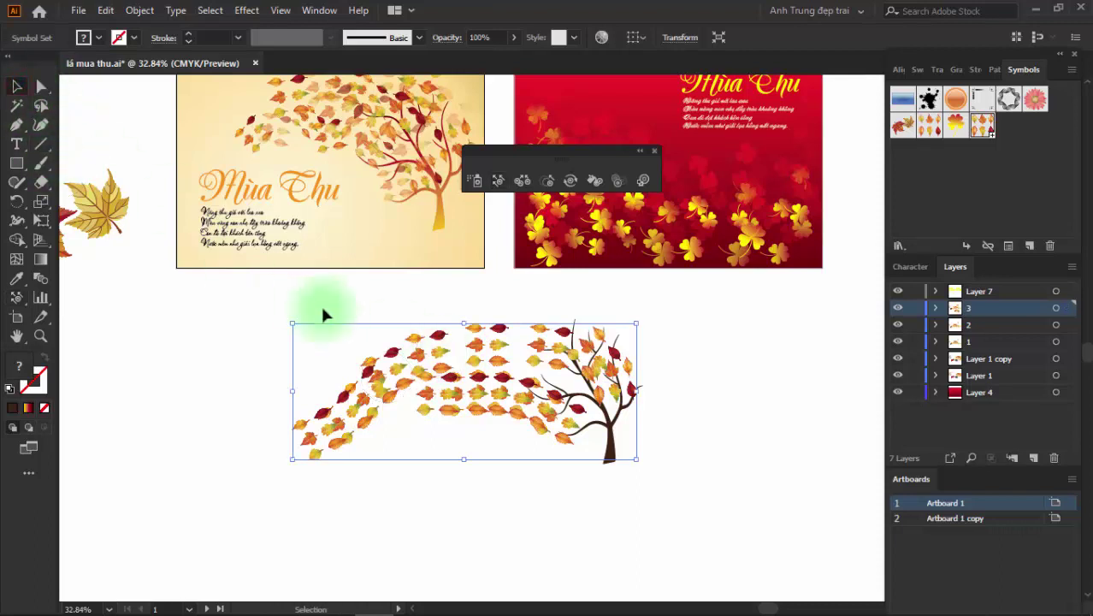
key(Delete)
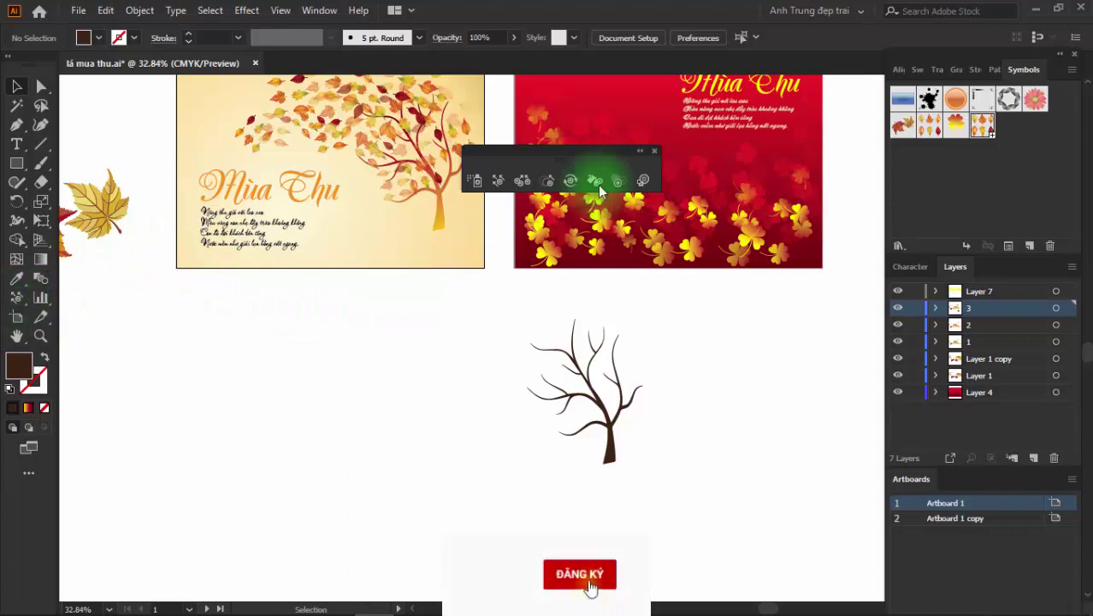
- Spray three leaf arcs between the left side and the tree, undoing each attempt
click(477, 180)
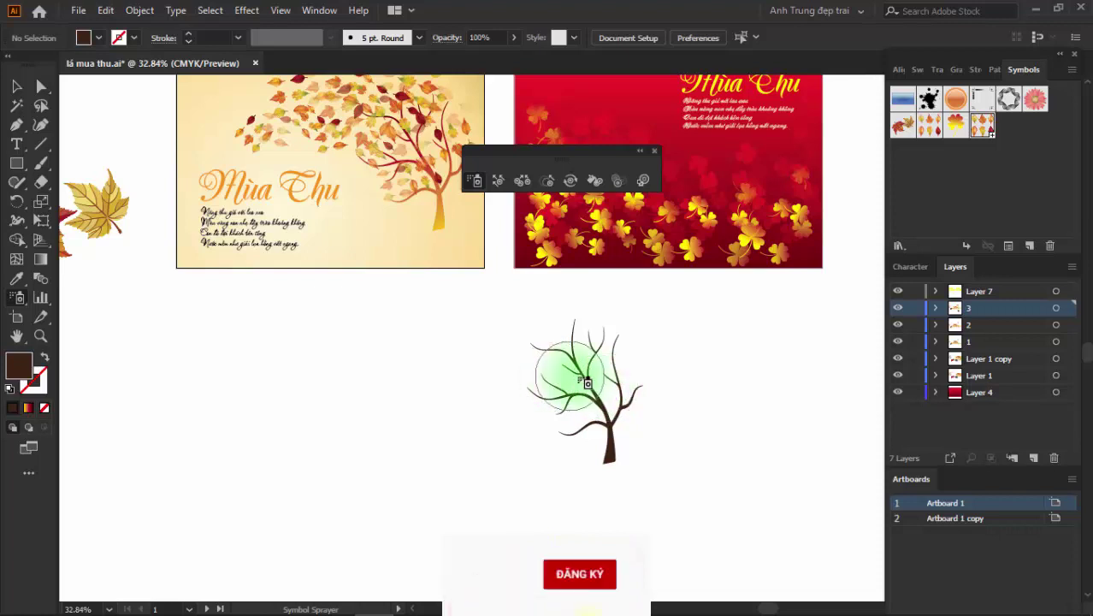
mouse_move(589, 391)
mouse_down()
mouse_move(449, 369)
mouse_move(339, 444)
mouse_up()
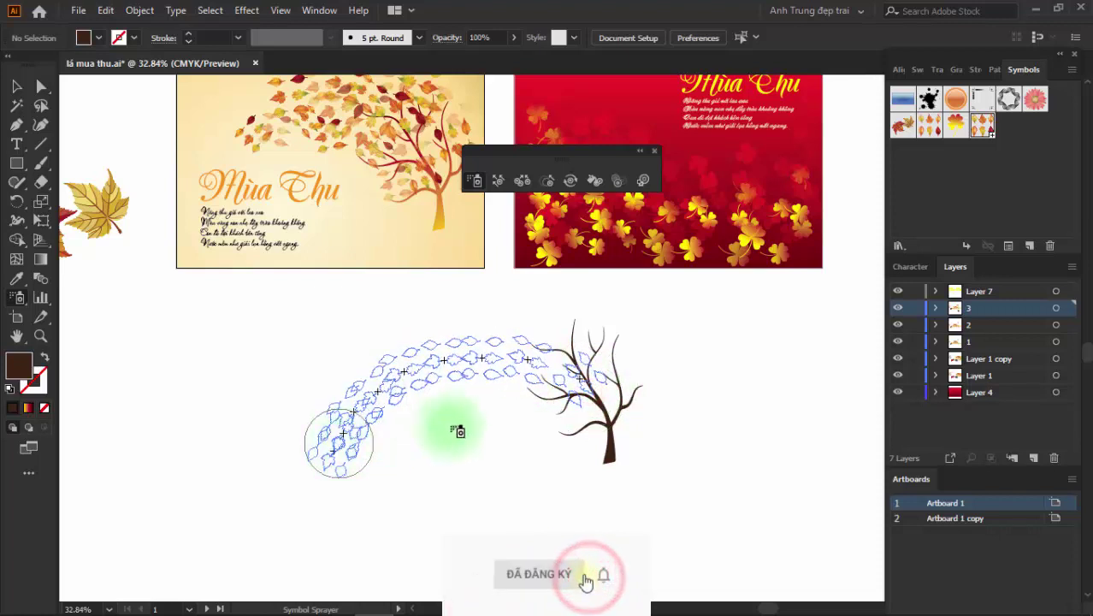
key(ctrl+z)
drag(355, 370, 581, 417)
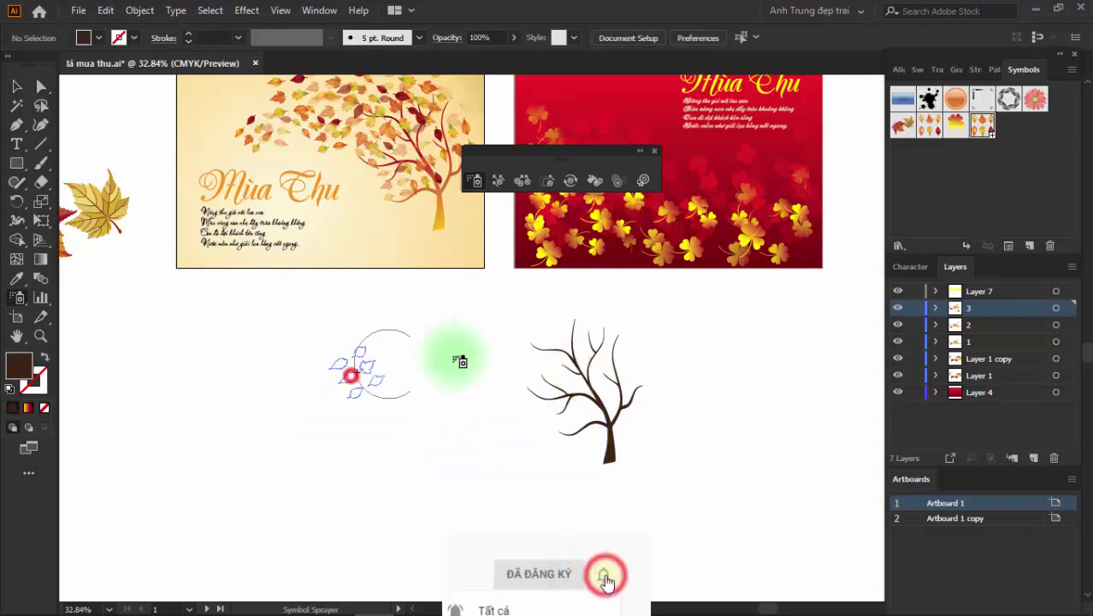
key(ctrl+z)
mouse_move(522, 352)
mouse_down()
mouse_move(335, 368)
mouse_move(542, 407)
mouse_move(593, 440)
mouse_up()
key(ctrl+z)
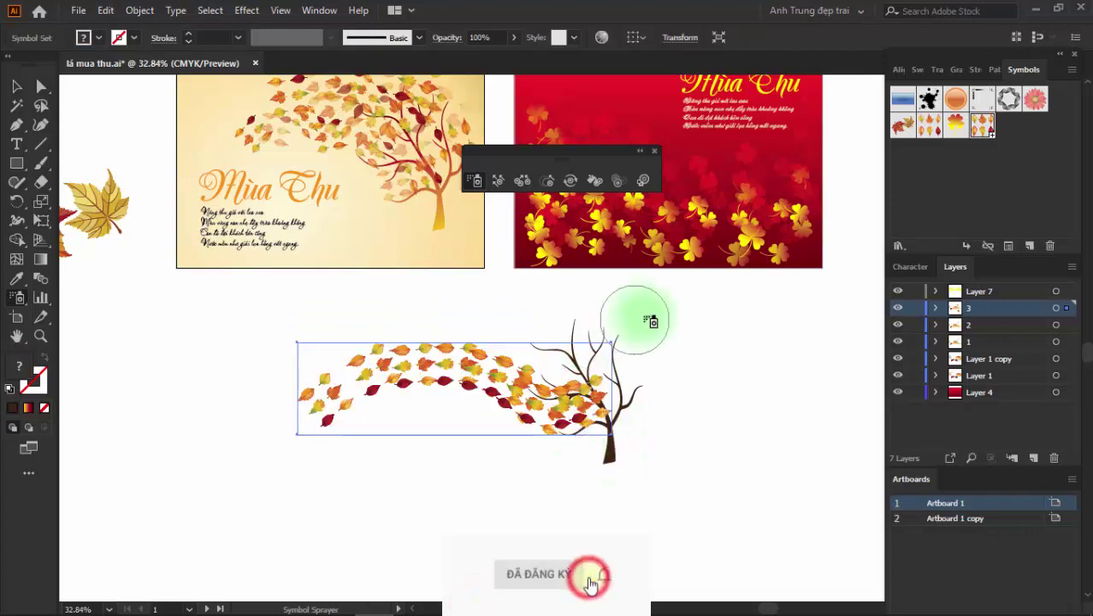
- Shift leaves near the tree, delete that set, and spray a fresh leaf trail
click(497, 182)
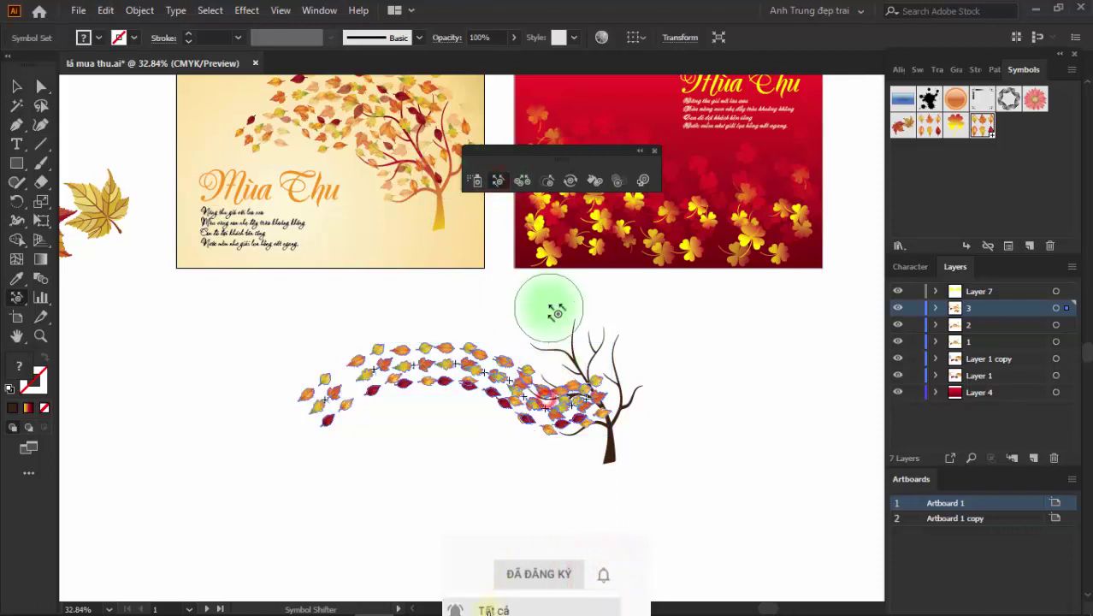
mouse_move(556, 387)
mouse_down()
mouse_move(552, 363)
mouse_move(523, 373)
mouse_move(477, 334)
mouse_move(501, 371)
mouse_move(493, 317)
mouse_move(532, 325)
mouse_move(540, 421)
mouse_up()
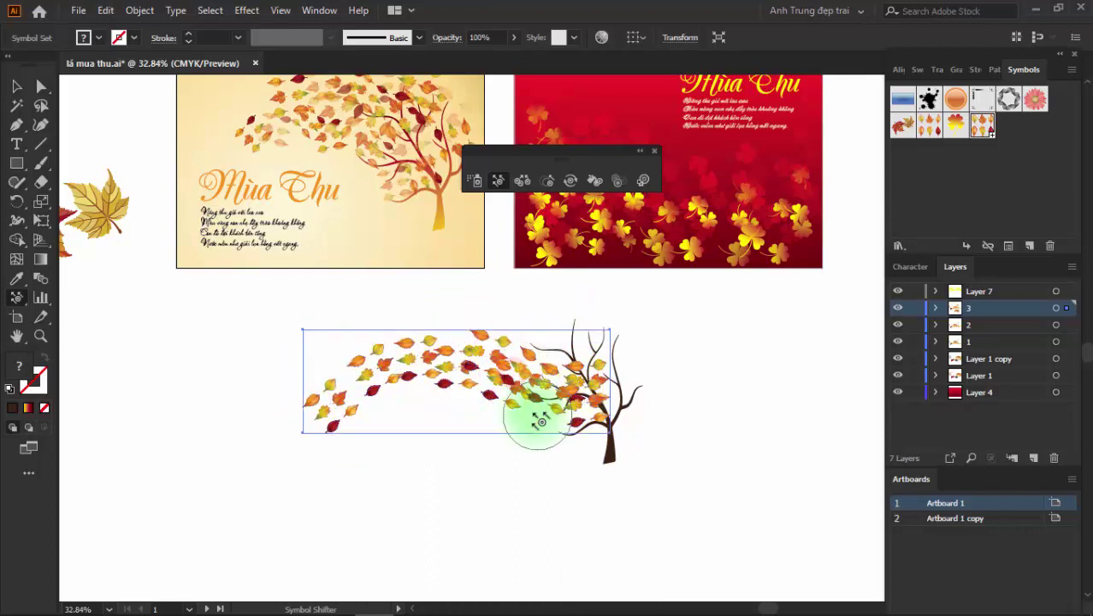
key(Delete)
click(581, 360)
click(635, 333)
click(478, 180)
mouse_move(607, 399)
mouse_down()
mouse_move(442, 344)
mouse_move(556, 420)
mouse_move(593, 478)
mouse_up()
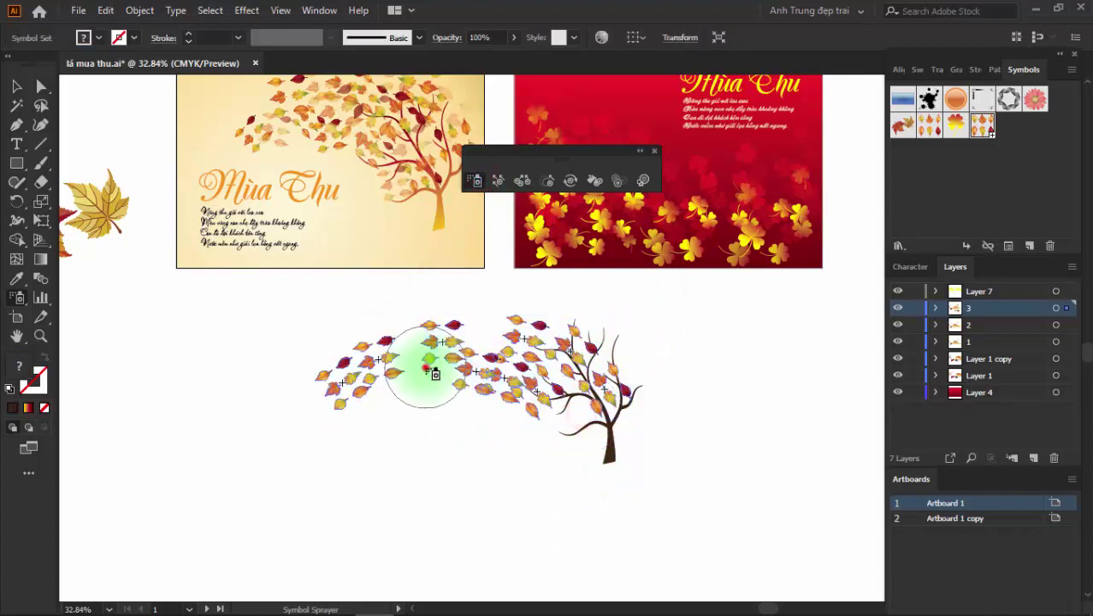
mouse_move(432, 373)
mouse_down()
mouse_move(463, 366)
mouse_move(424, 398)
mouse_move(411, 361)
mouse_move(500, 353)
mouse_move(488, 317)
mouse_move(481, 329)
mouse_up()
- Shift the left leaf cluster, spray extra leaves into the crown, then remove the treetop excess
click(497, 180)
scroll(475, 330, up, 2)
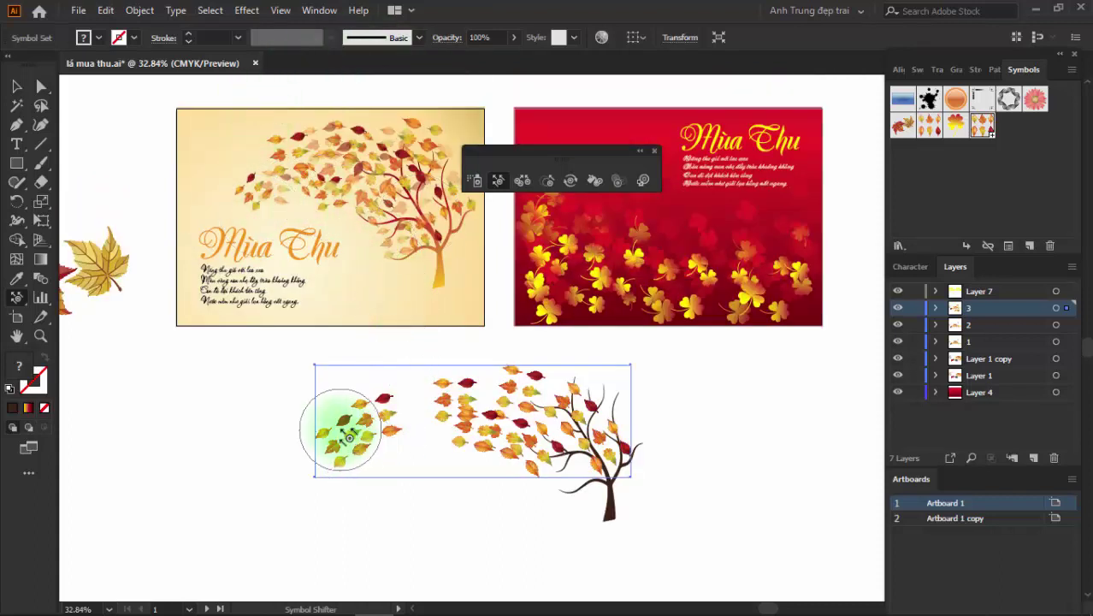
mouse_move(347, 438)
mouse_down()
mouse_move(418, 420)
mouse_move(405, 462)
mouse_move(446, 433)
mouse_move(437, 409)
mouse_move(418, 414)
mouse_move(494, 435)
mouse_move(398, 415)
mouse_move(377, 440)
mouse_move(366, 435)
mouse_move(428, 489)
mouse_up()
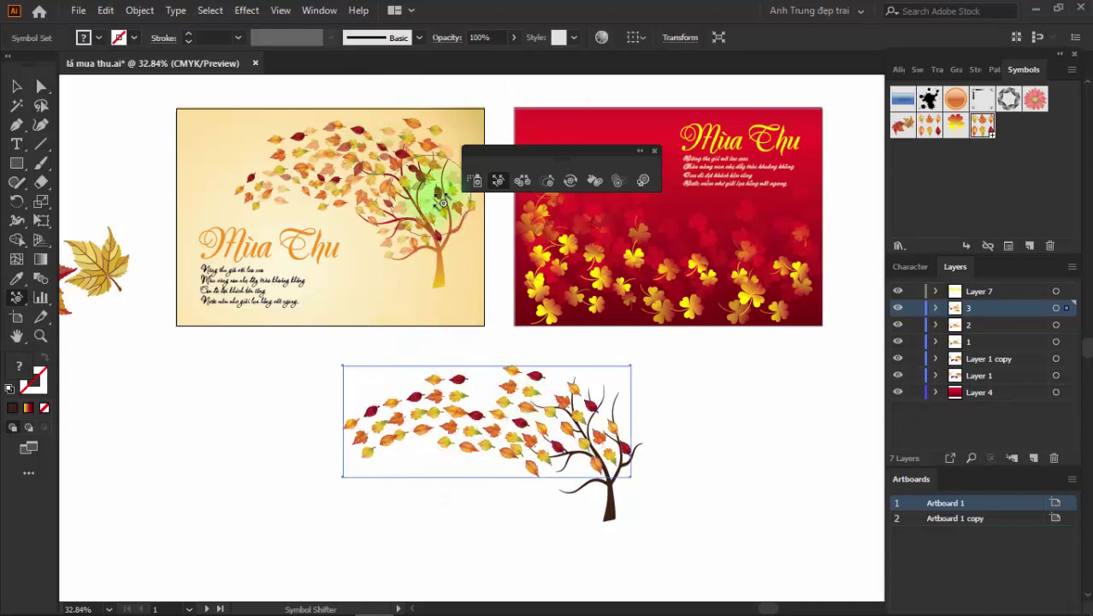
click(474, 180)
drag(477, 390, 564, 458)
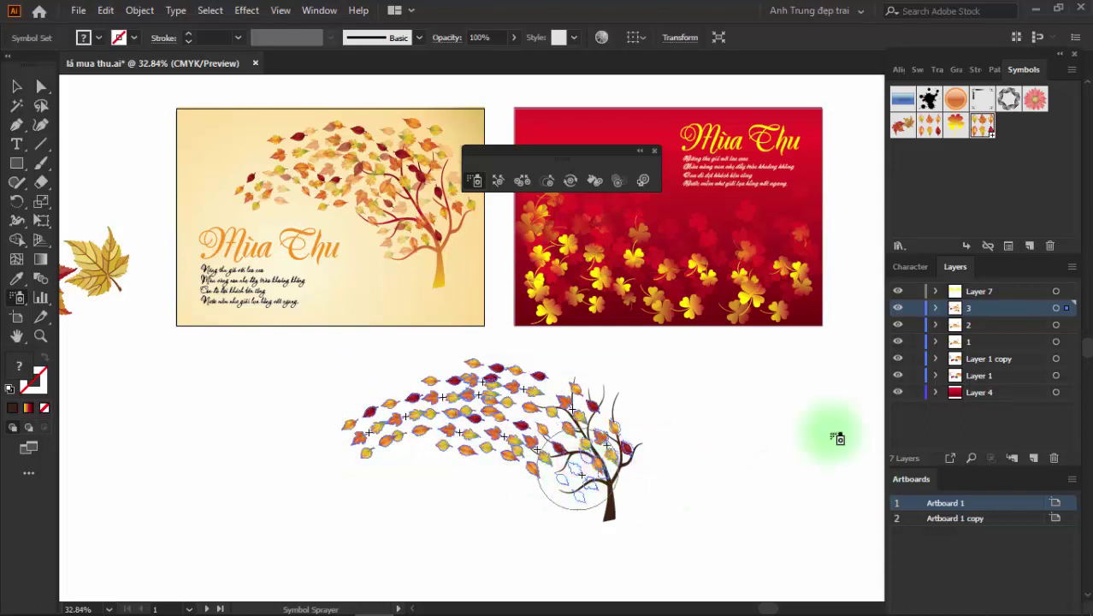
mouse_move(603, 402)
mouse_down()
mouse_move(469, 484)
mouse_move(724, 399)
mouse_up()
key(v)
drag(626, 421, 603, 396)
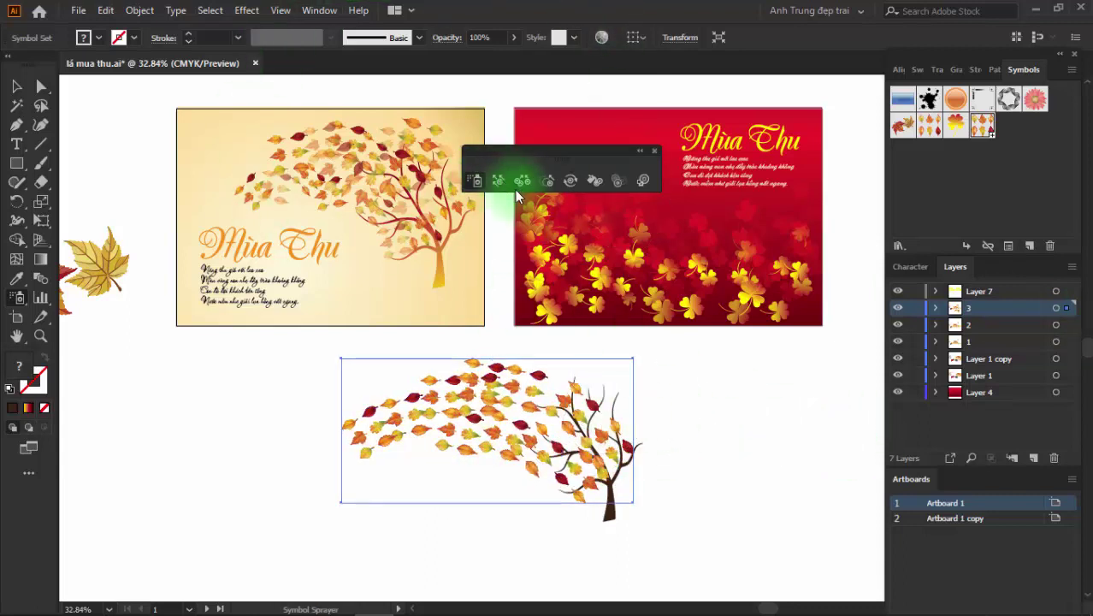
- Scrunch the leaf symbols in the upper cloud toward its middle with the Symbol Scruncher
drag(479, 427, 490, 409)
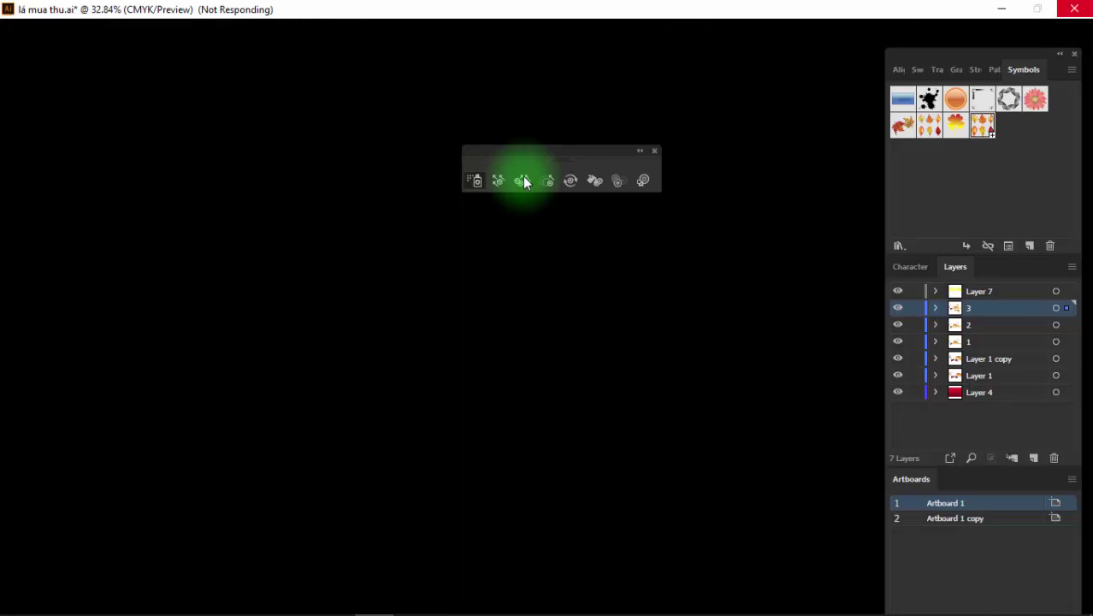
click(522, 179)
mouse_move(434, 444)
mouse_down()
mouse_move(438, 424)
mouse_move(558, 426)
mouse_up()
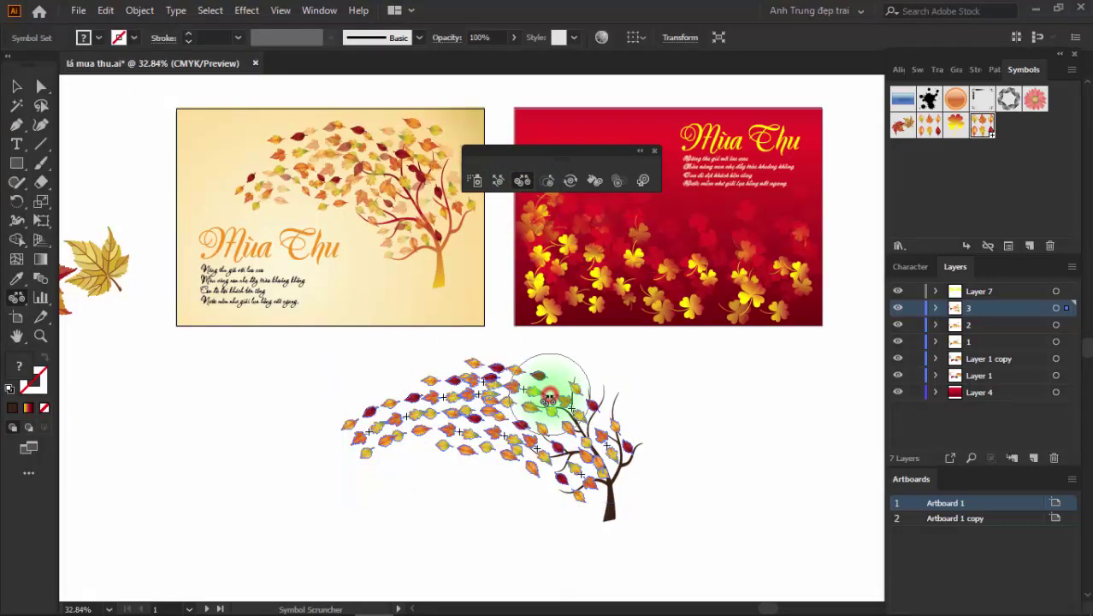
mouse_move(559, 441)
mouse_down()
mouse_move(444, 438)
mouse_move(561, 427)
mouse_move(617, 436)
mouse_move(605, 403)
mouse_move(582, 462)
mouse_move(575, 443)
mouse_up()
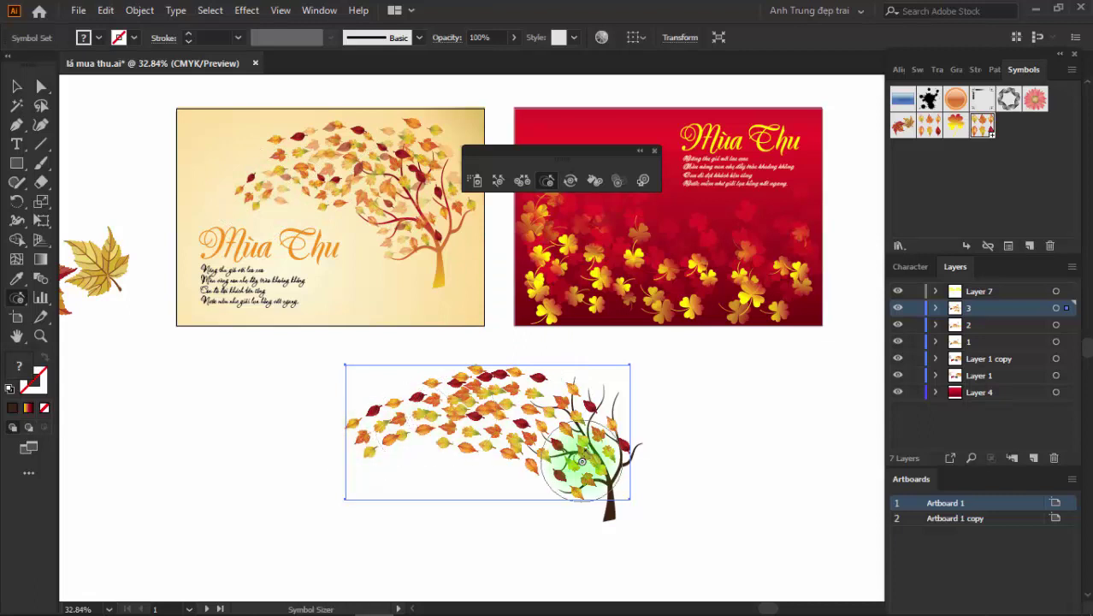
- Shrink and spread the leaves on the left of the arc with the Symbol Sizer
alt+click(585, 449)
mouse_move(579, 442)
mouse_down()
mouse_move(540, 409)
mouse_move(428, 415)
mouse_move(485, 410)
mouse_up()
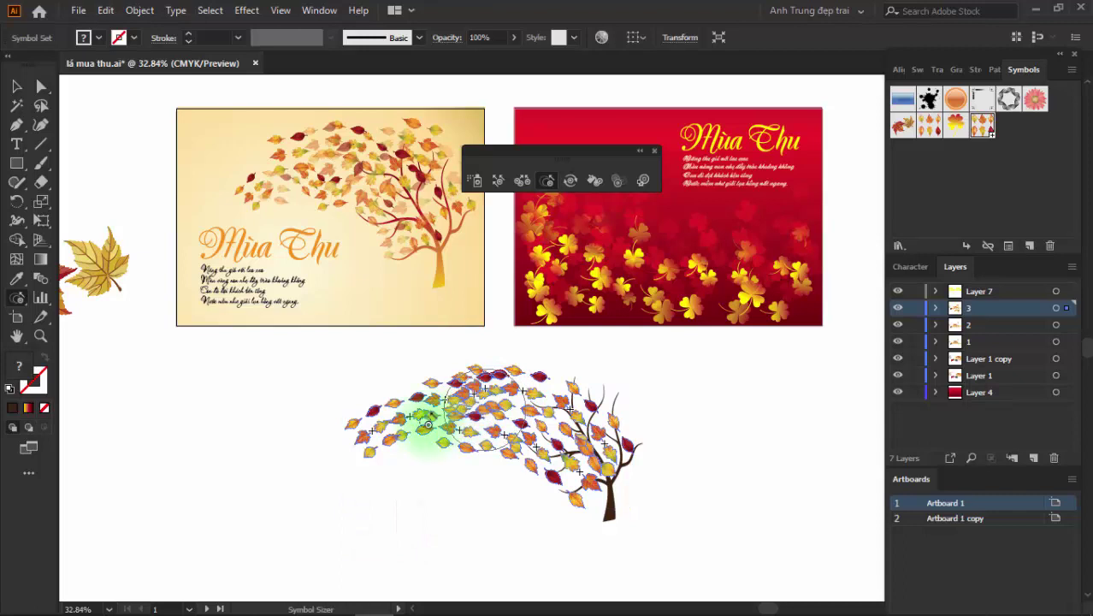
mouse_move(428, 425)
mouse_down()
mouse_move(387, 438)
mouse_move(550, 427)
mouse_move(658, 444)
mouse_up()
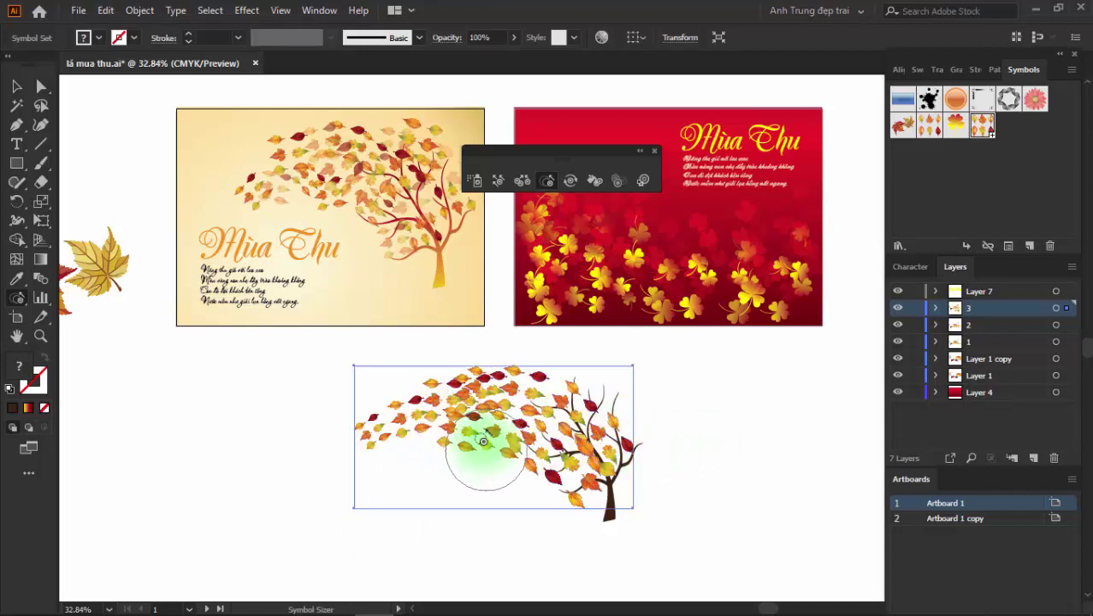
mouse_move(500, 439)
mouse_down()
mouse_move(471, 438)
mouse_move(464, 416)
mouse_move(483, 382)
mouse_move(464, 386)
mouse_move(567, 430)
mouse_move(544, 428)
mouse_move(524, 400)
mouse_move(448, 417)
mouse_move(488, 392)
mouse_up()
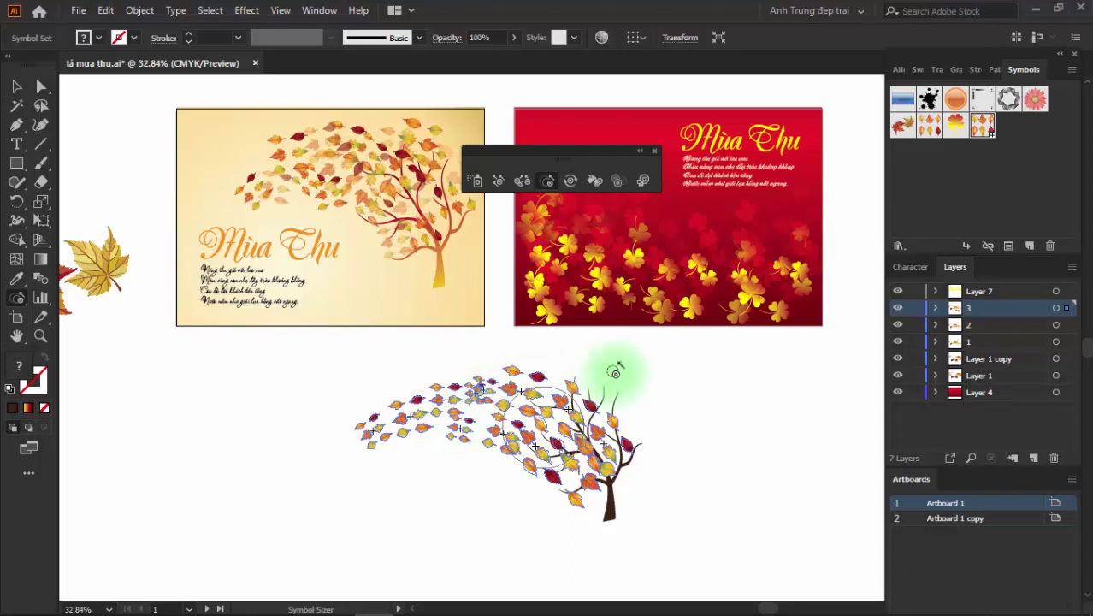
drag(615, 373, 615, 373)
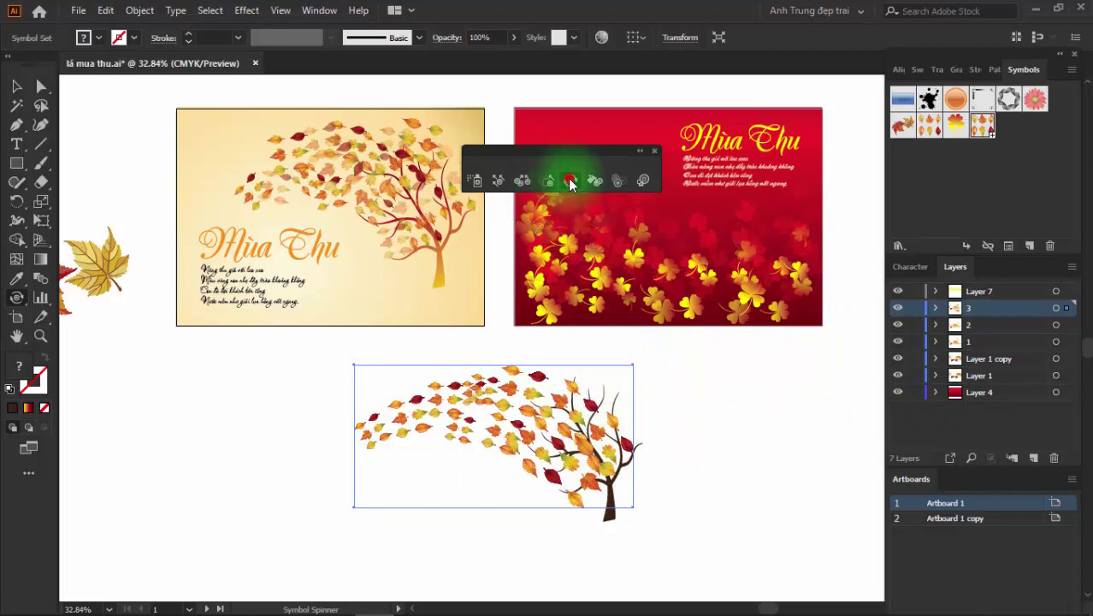
- Rotate the tree's leaves and the left-end arc leaves to varied angles with the Symbol Spinner
mouse_move(633, 385)
mouse_down()
mouse_move(610, 398)
mouse_move(586, 452)
mouse_move(566, 390)
mouse_move(537, 436)
mouse_move(586, 452)
mouse_move(530, 462)
mouse_move(595, 465)
mouse_move(588, 437)
mouse_move(566, 444)
mouse_move(525, 391)
mouse_move(512, 425)
mouse_up()
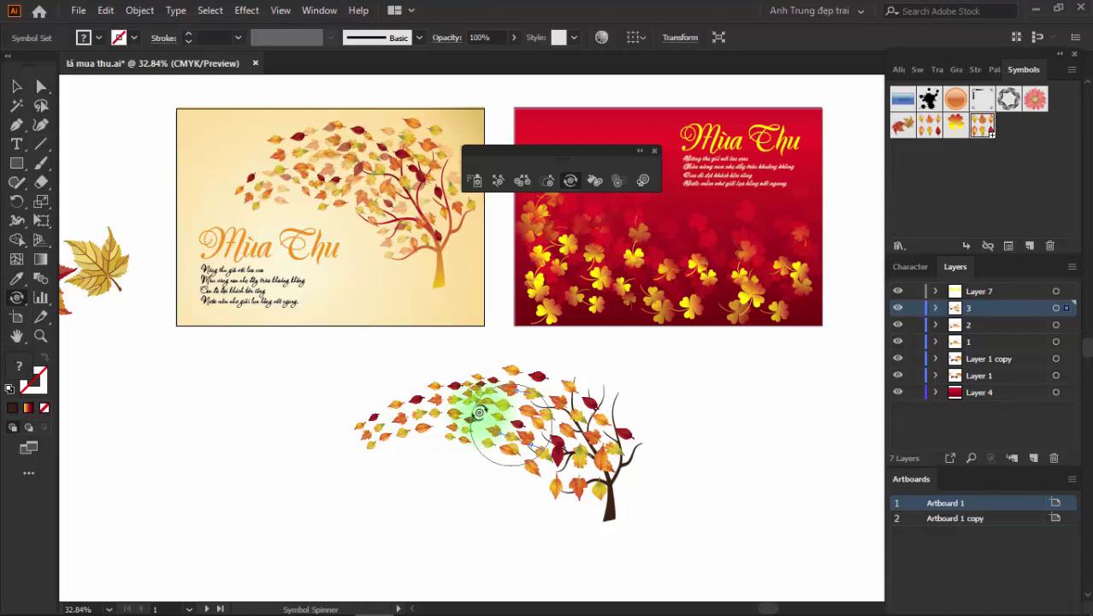
mouse_move(479, 413)
mouse_down()
mouse_move(481, 390)
mouse_move(435, 440)
mouse_move(476, 431)
mouse_move(453, 415)
mouse_move(525, 452)
mouse_move(560, 416)
mouse_move(550, 467)
mouse_move(548, 453)
mouse_up()
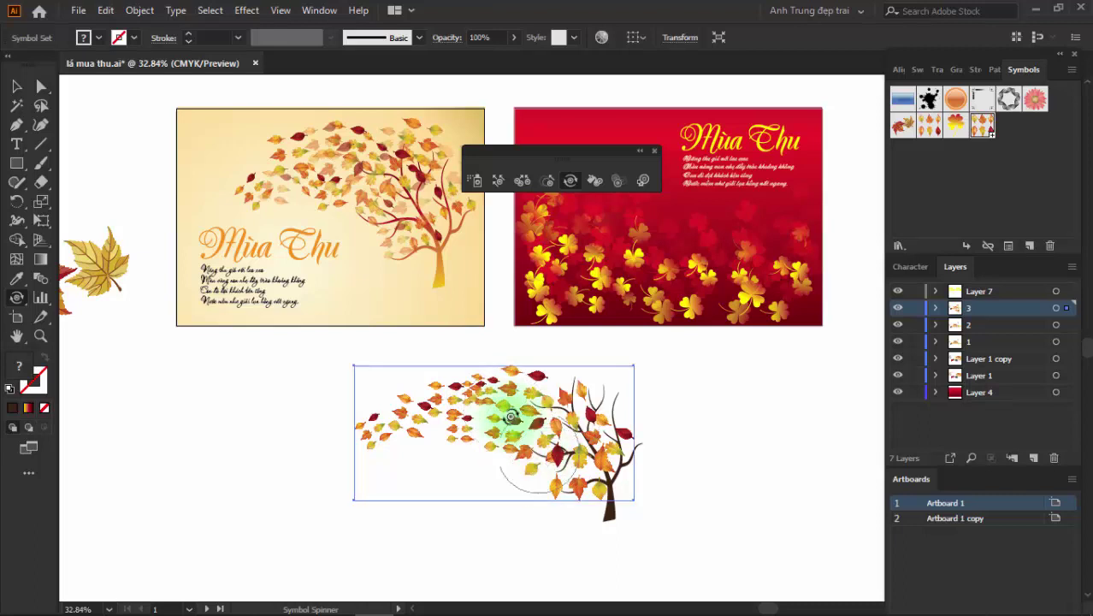
mouse_move(398, 403)
mouse_down()
mouse_move(424, 428)
mouse_move(415, 456)
mouse_up()
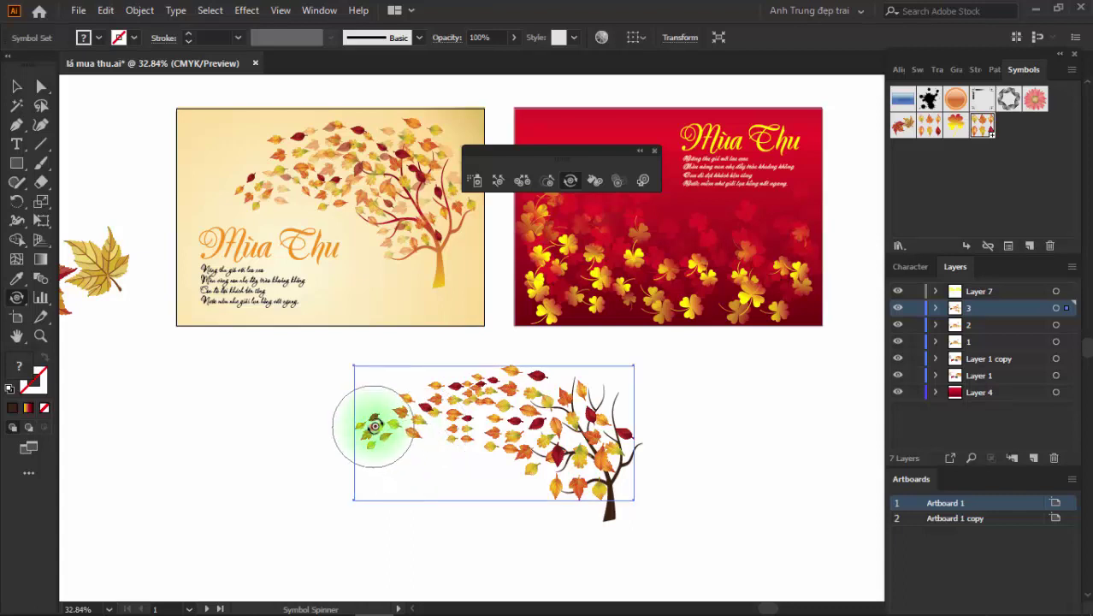
mouse_move(366, 429)
mouse_down()
mouse_move(415, 433)
mouse_move(423, 473)
mouse_up()
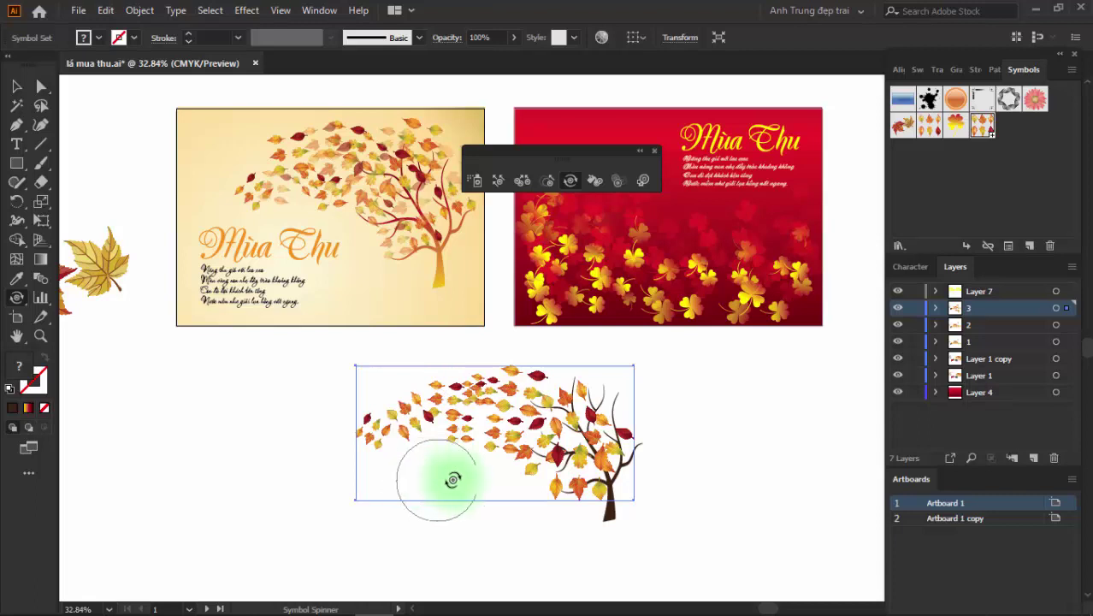
mouse_move(414, 434)
mouse_down()
mouse_move(405, 417)
mouse_move(482, 444)
mouse_up()
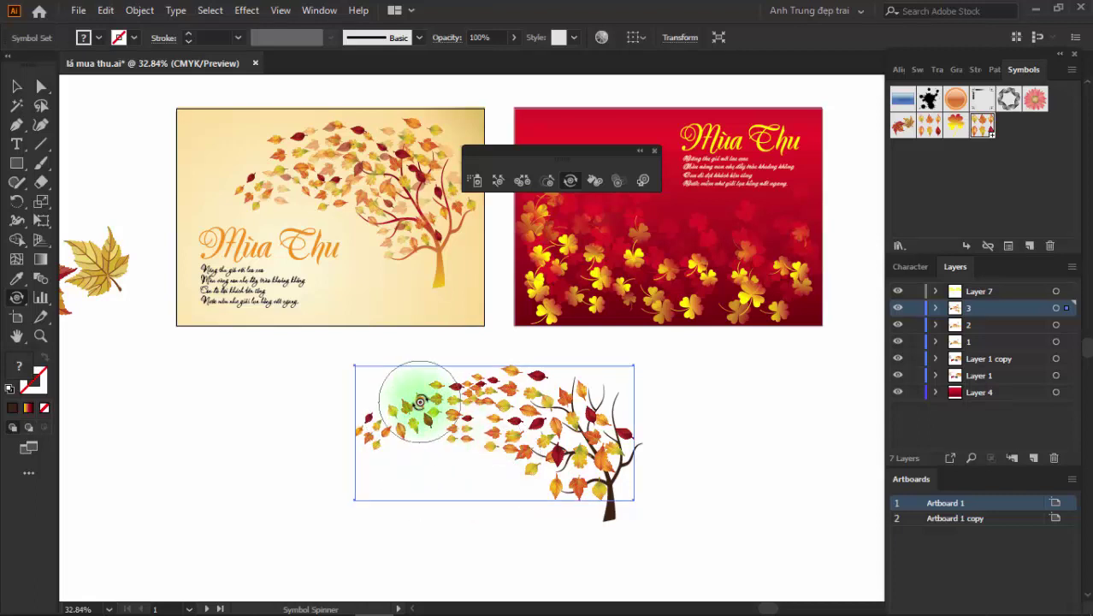
drag(417, 393, 454, 447)
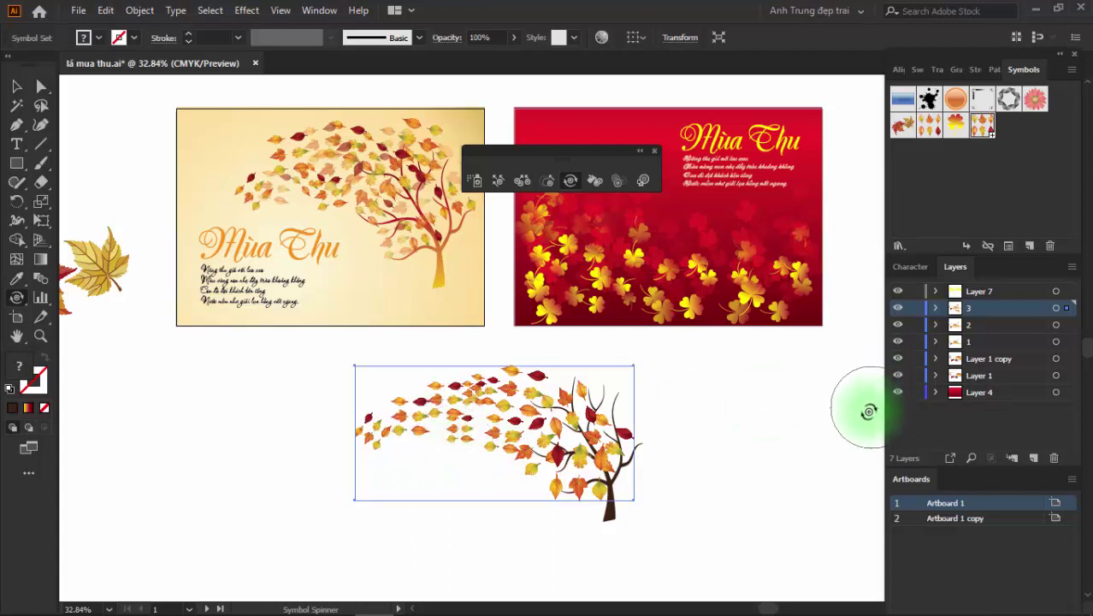
- Stain the leaves around the tree trunk deeper red with the Symbol Stainer and a red swatch
click(596, 180)
mouse_move(587, 435)
mouse_down()
mouse_move(556, 394)
mouse_move(521, 481)
mouse_move(578, 476)
mouse_move(568, 417)
mouse_up()
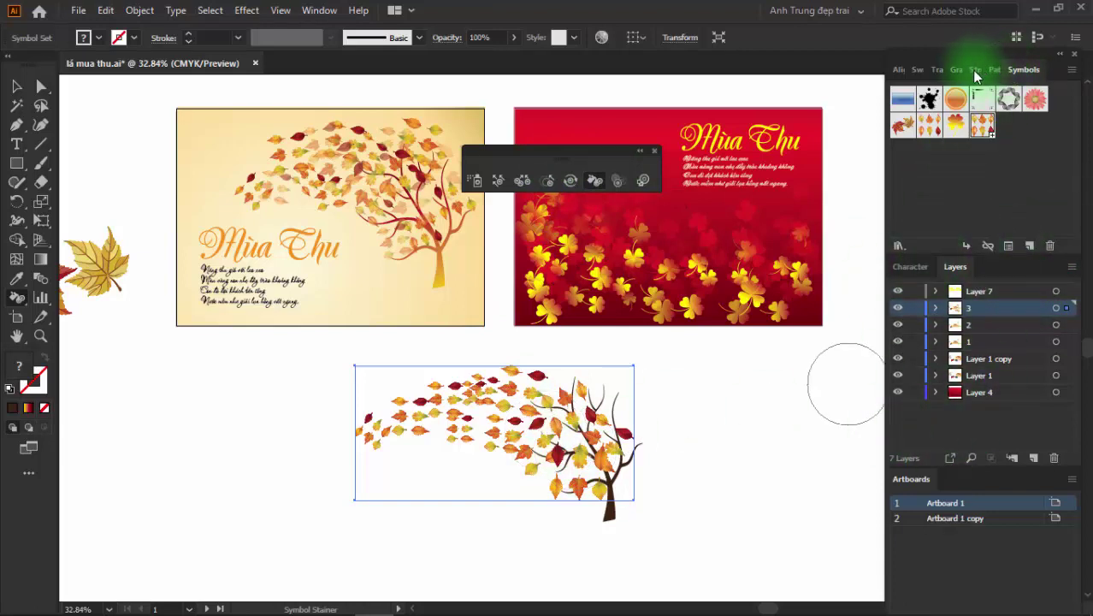
click(915, 70)
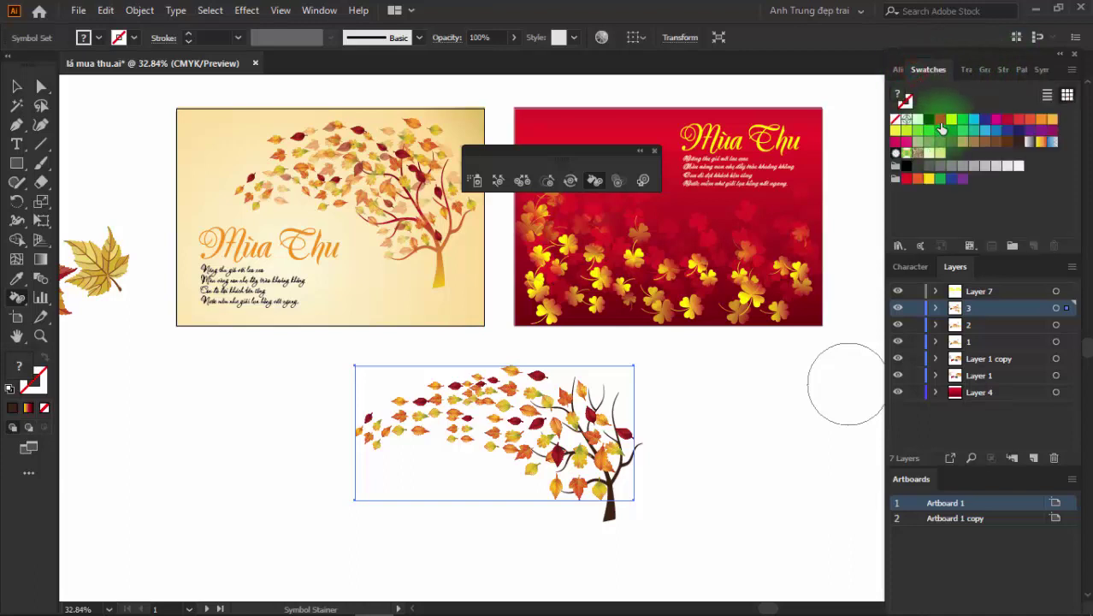
drag(609, 461, 627, 467)
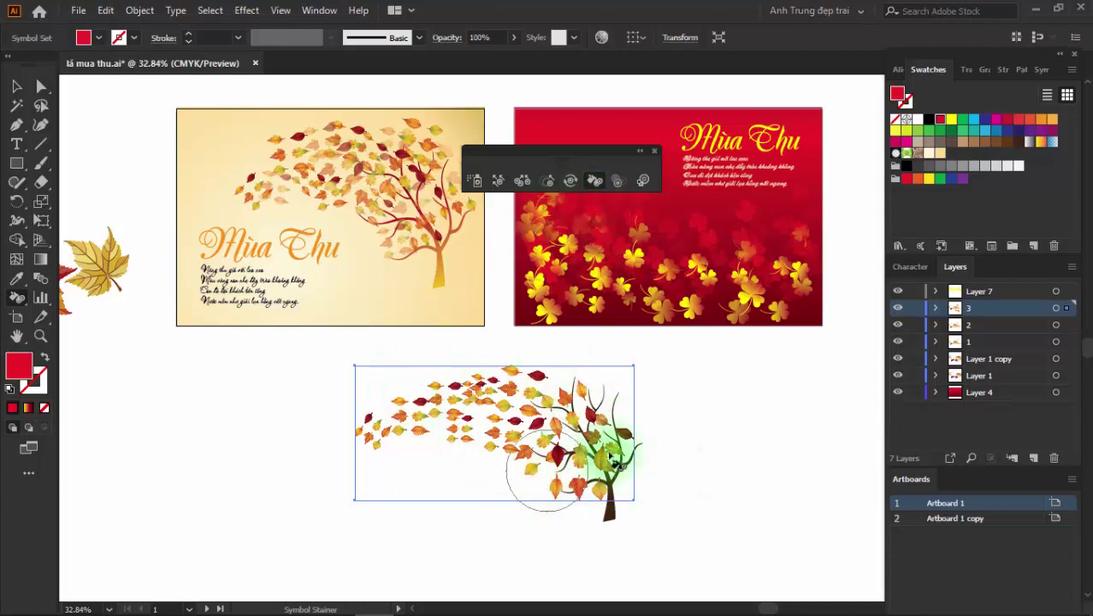
key(v)
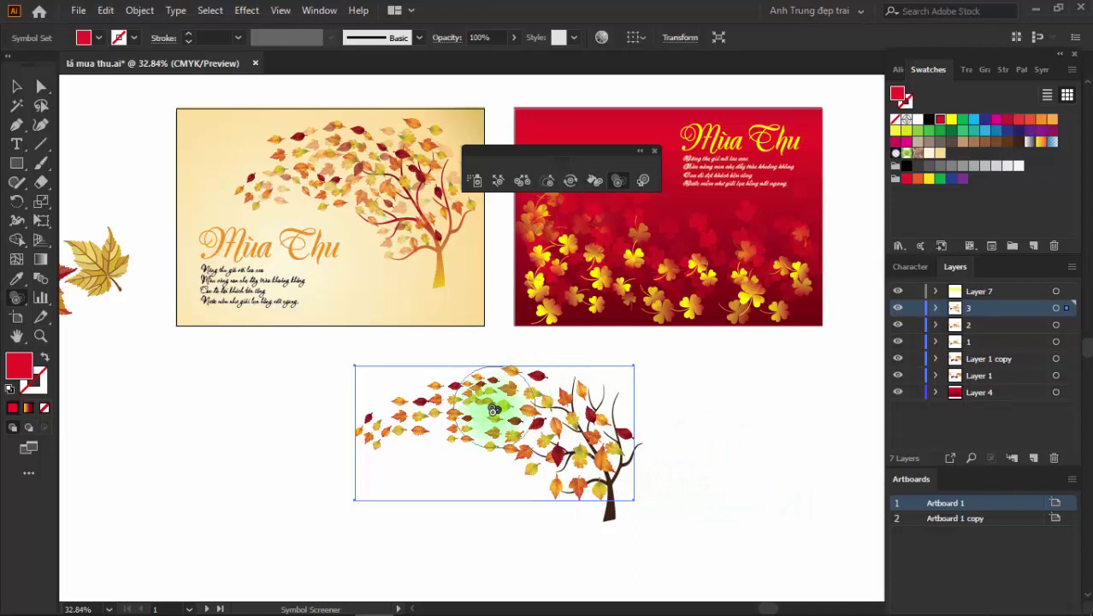
- Fade a few mid-arc leaves, then undo the accidental deletion of the leaf symbol set
drag(493, 411, 482, 416)
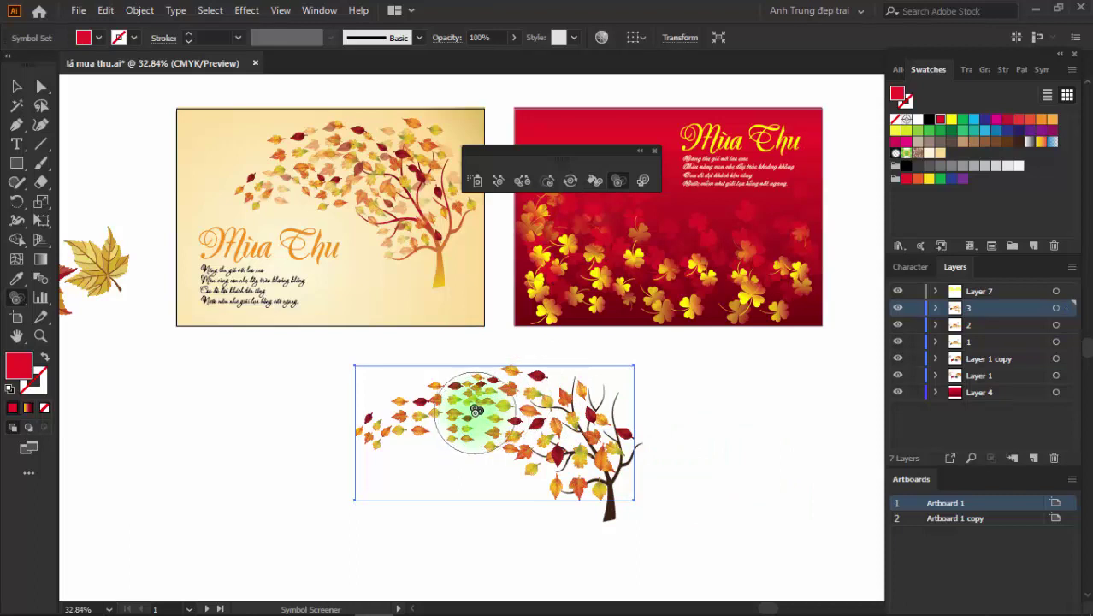
key(Delete)
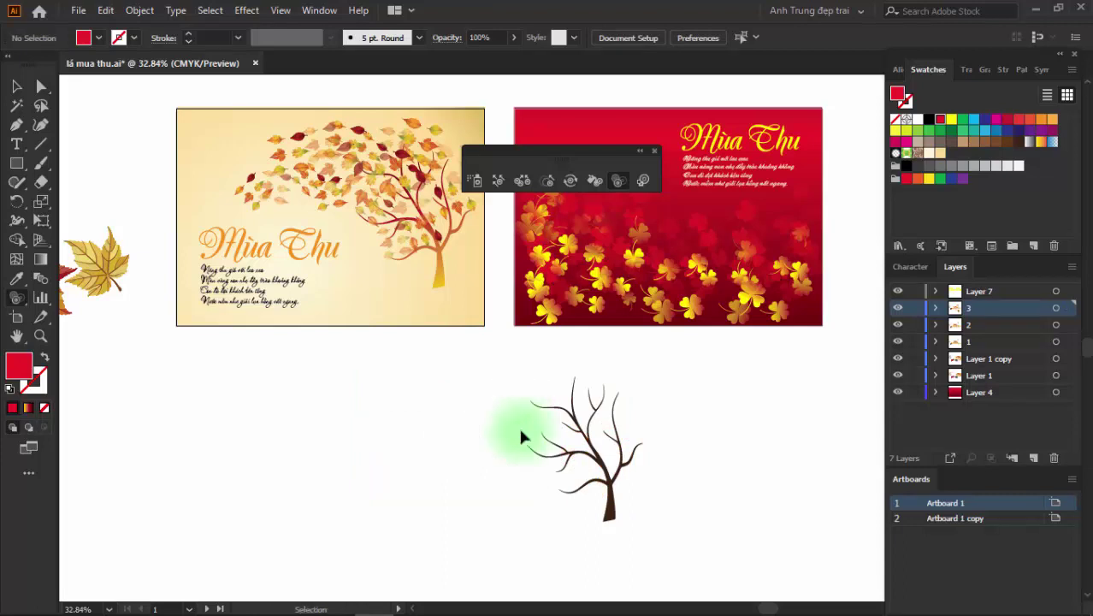
key(ctrl+z)
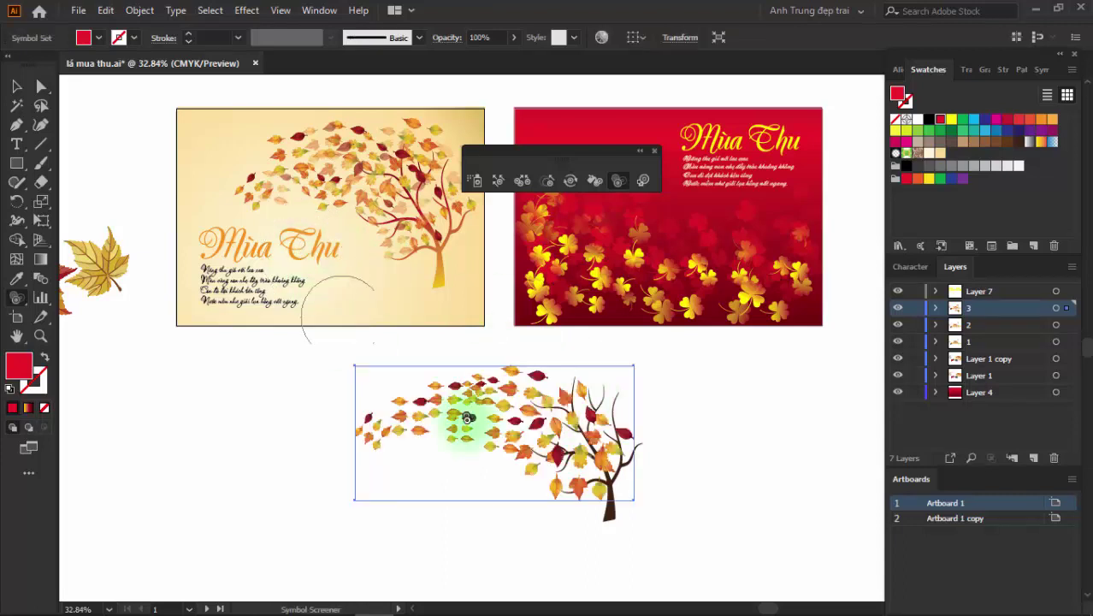
- Fade the mid-arc and left-end leaves with the Symbol Screener, keeping the tree's leaves opaque
click(409, 424)
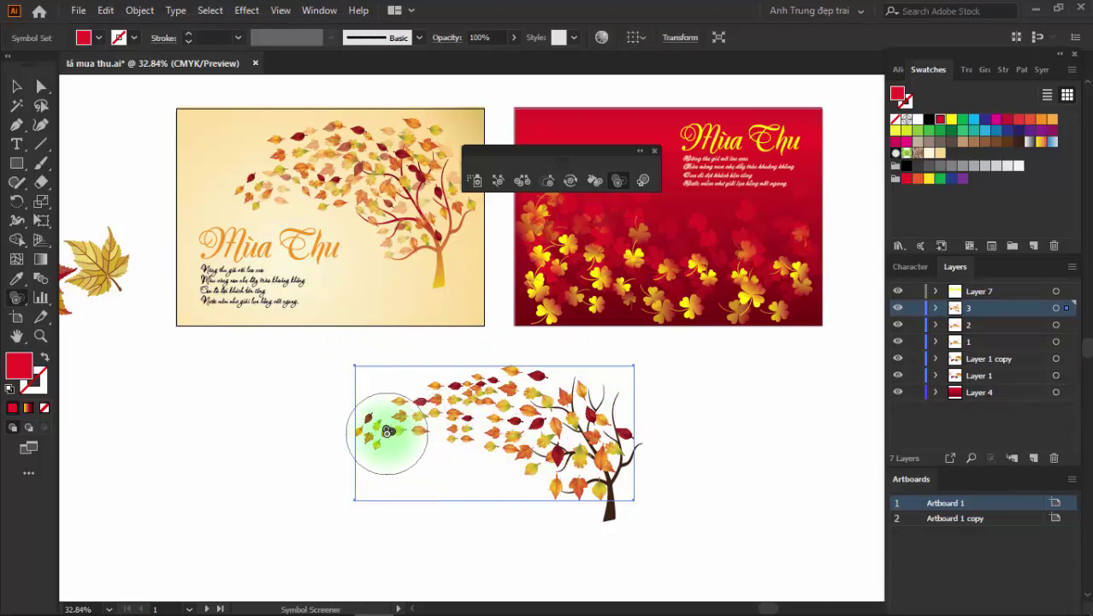
drag(383, 414, 424, 501)
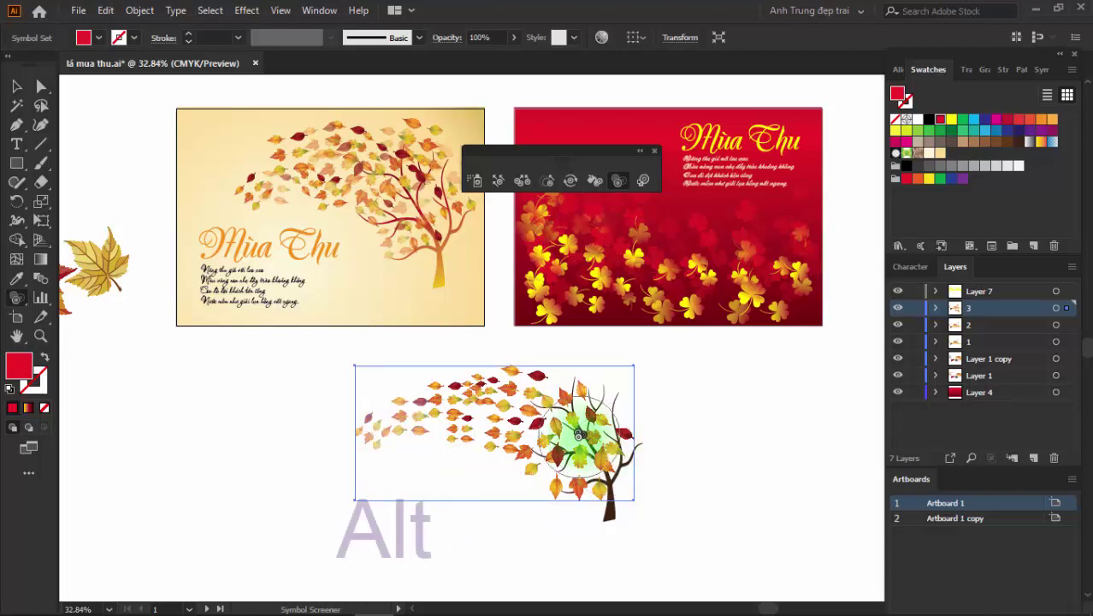
alt+click(576, 437)
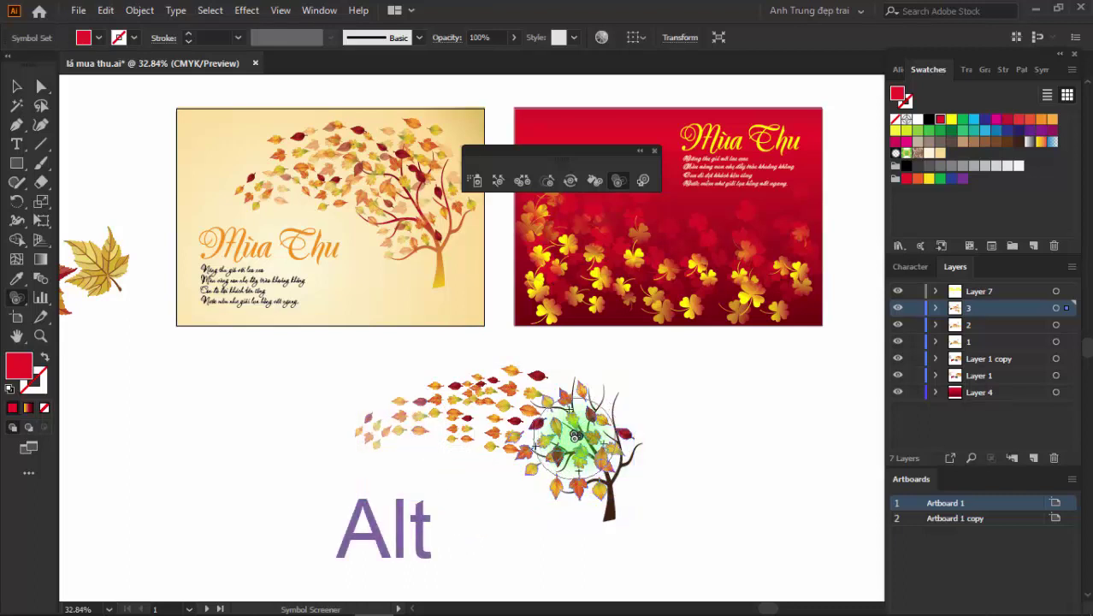
drag(575, 436, 556, 447)
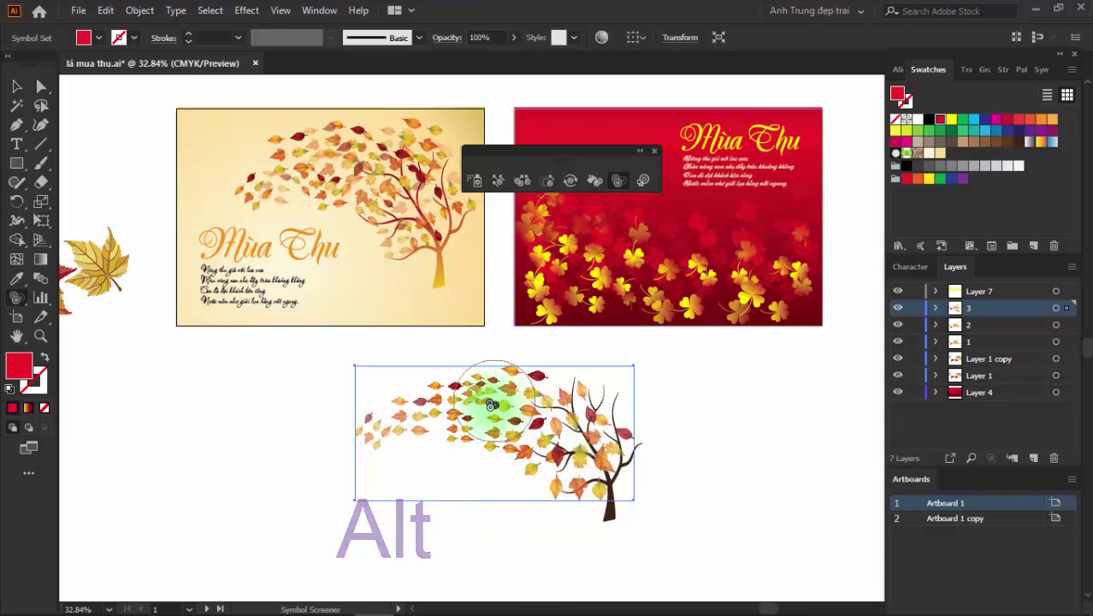
key(bracketleft)
key(bracketright)
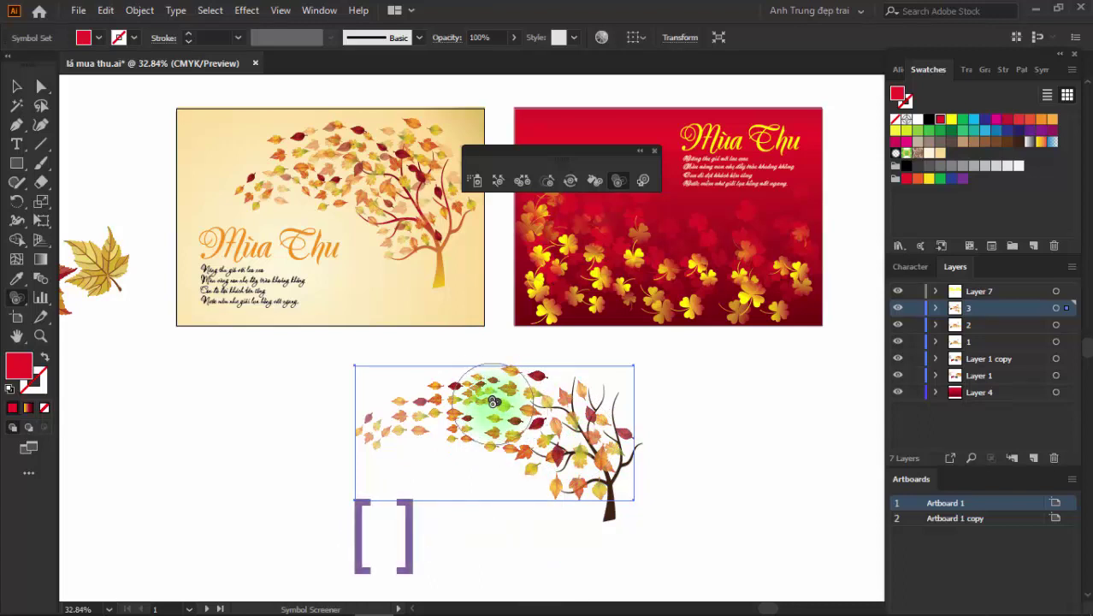
click(493, 401)
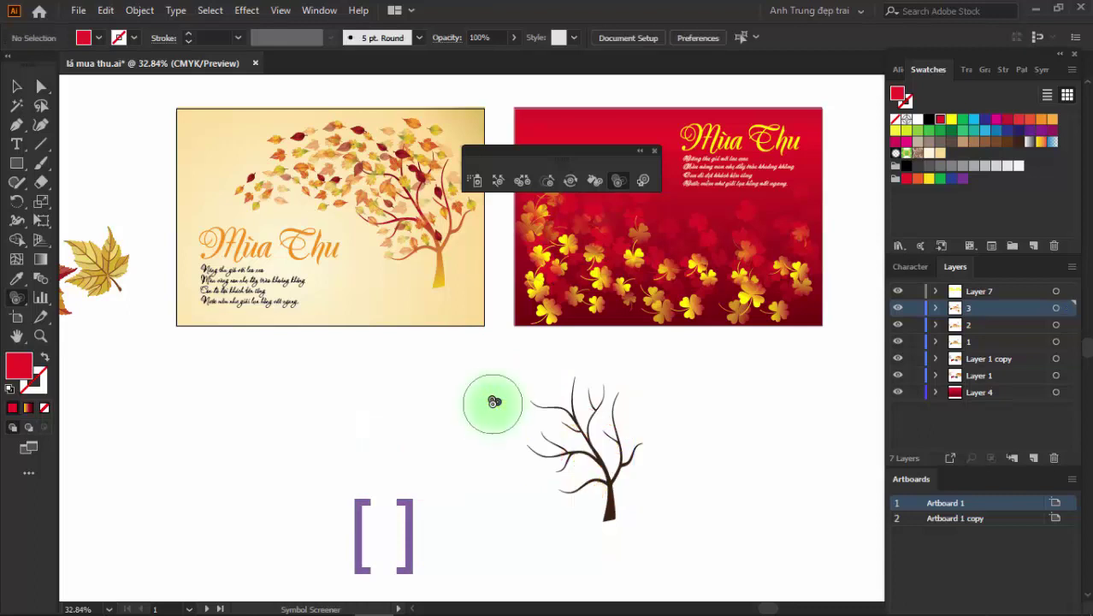
- Undo the last change, deselect the leaf symbol set, and switch to Chrome
key(ctrl+z)
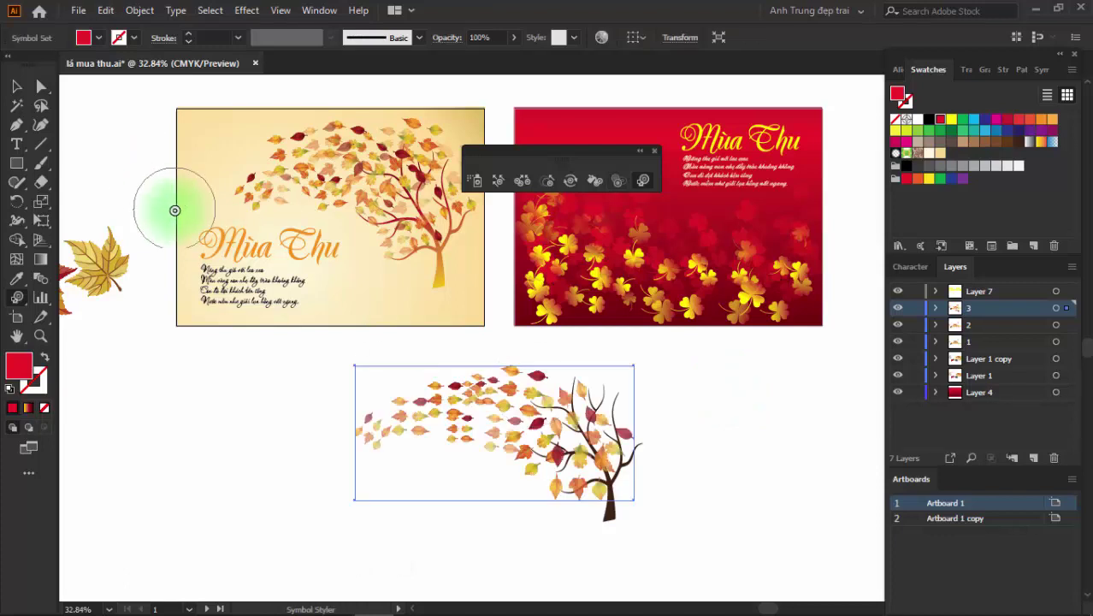
click(16, 83)
click(424, 360)
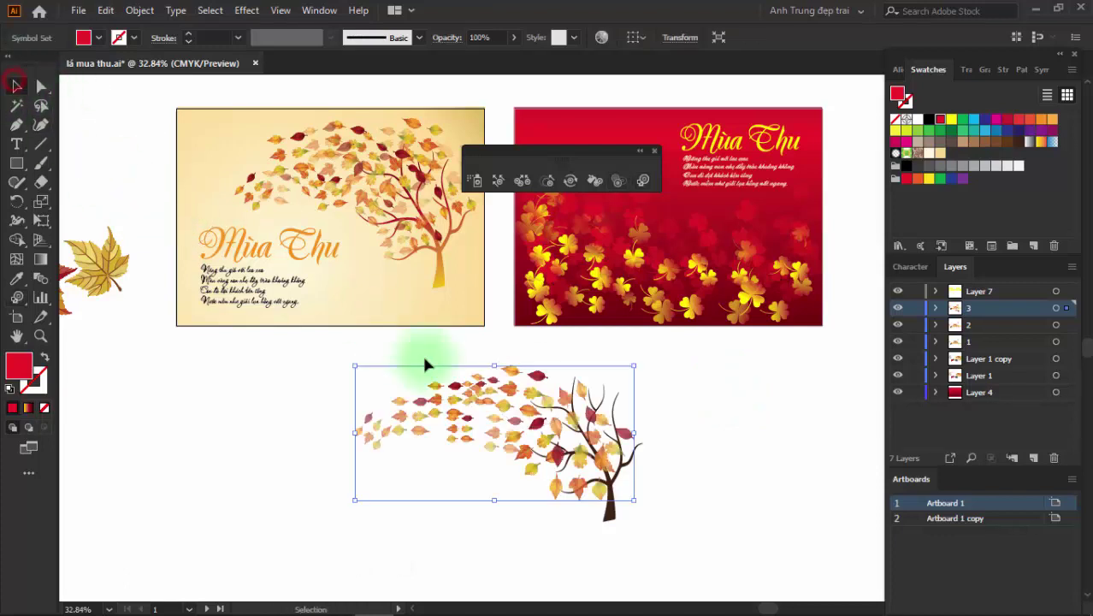
click(693, 522)
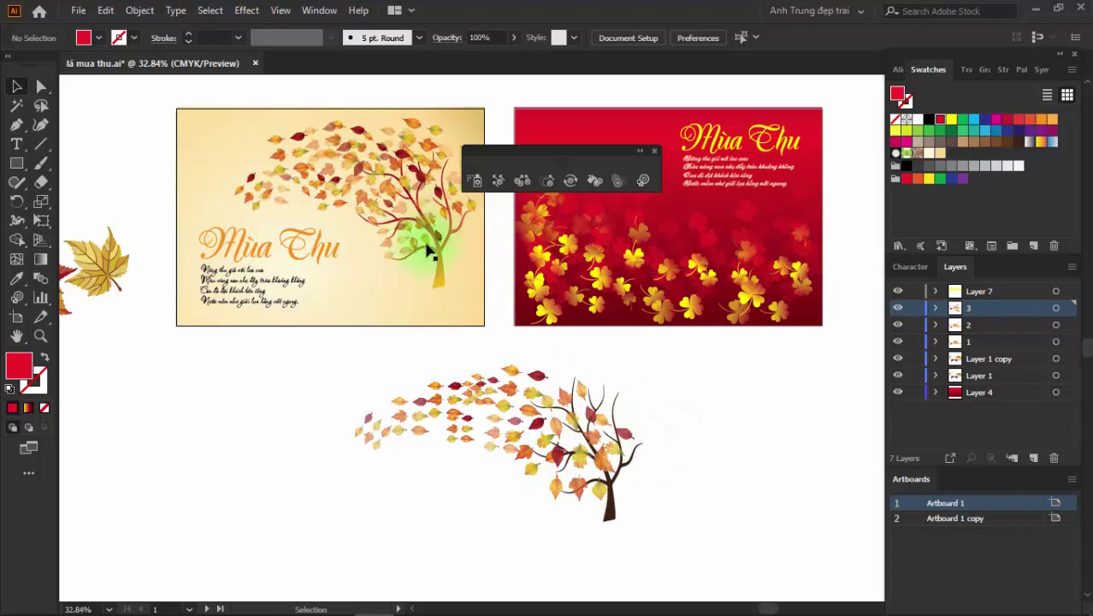
key(alt+Tab)
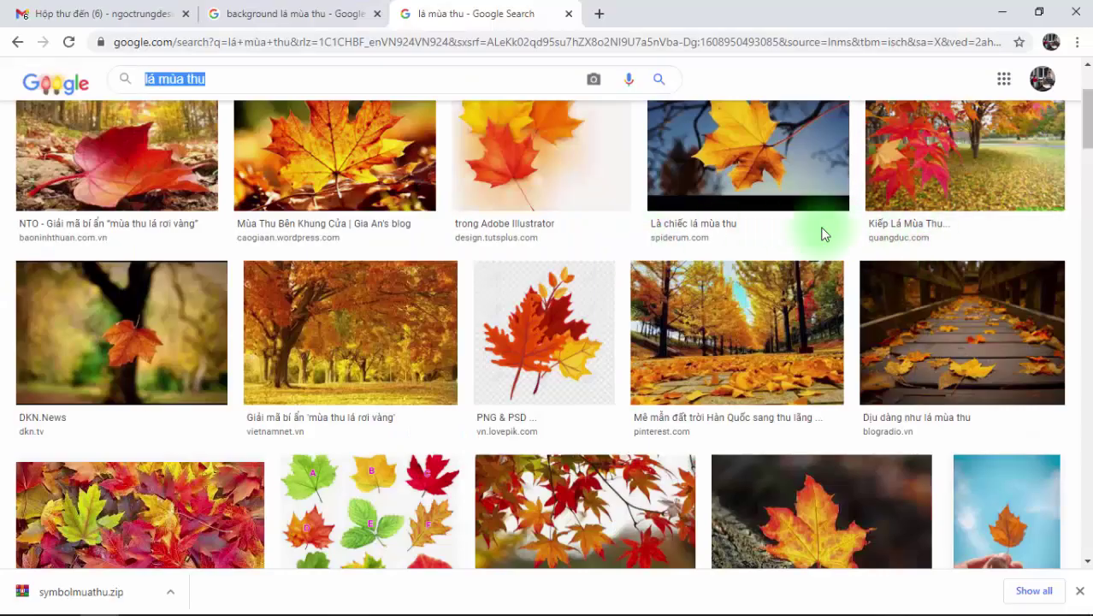
- Show the 'background lá mùa thu' results and preview several autumn background images
click(336, 14)
click(899, 371)
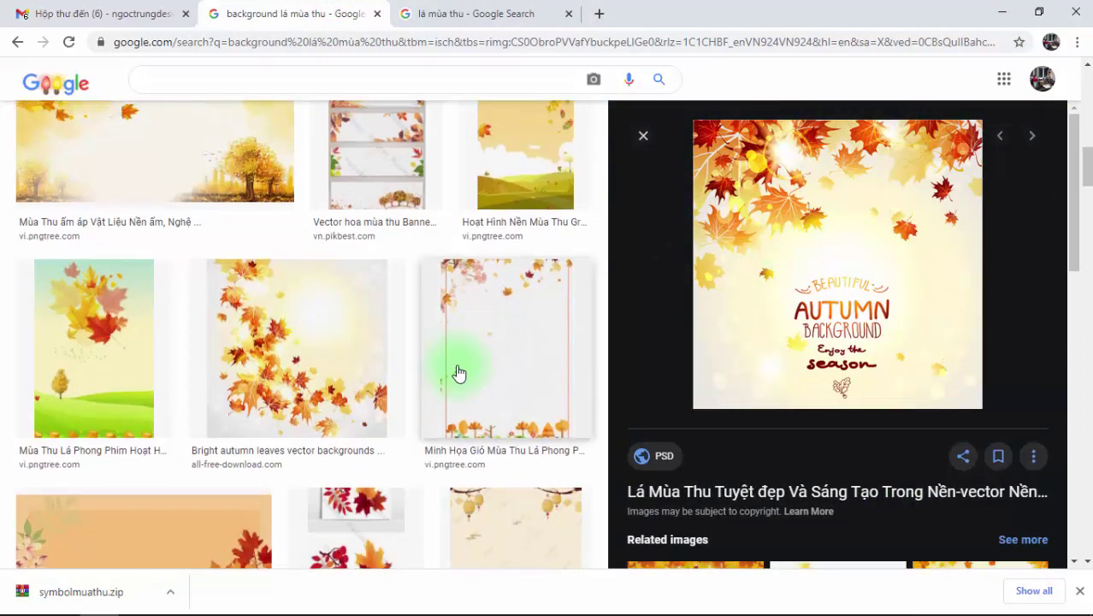
scroll(456, 374, down, 5)
scroll(456, 374, down, 5)
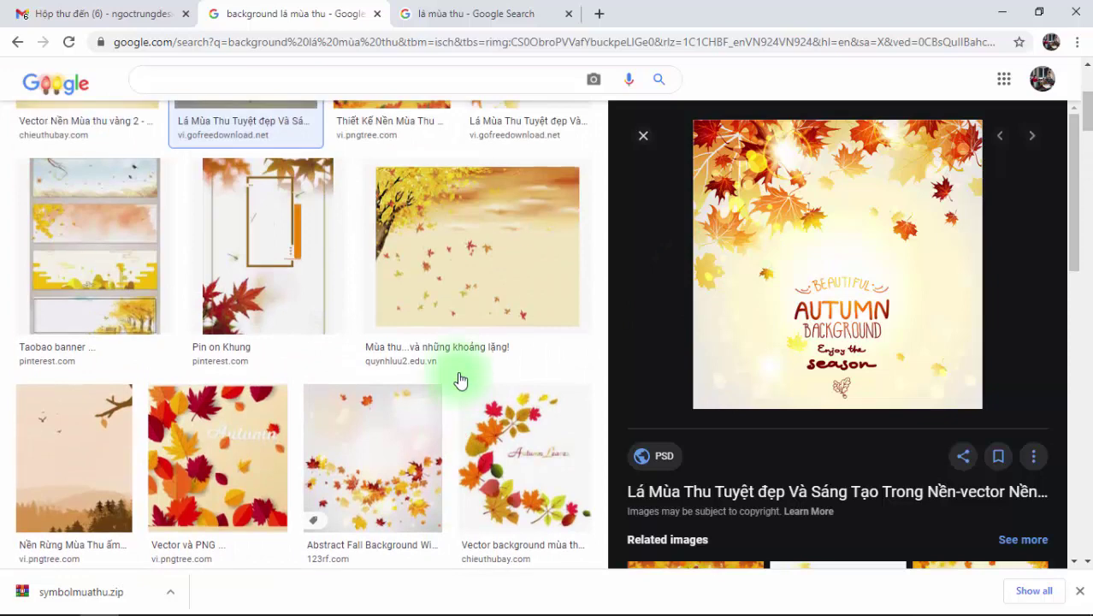
click(437, 452)
scroll(462, 412, up, 3)
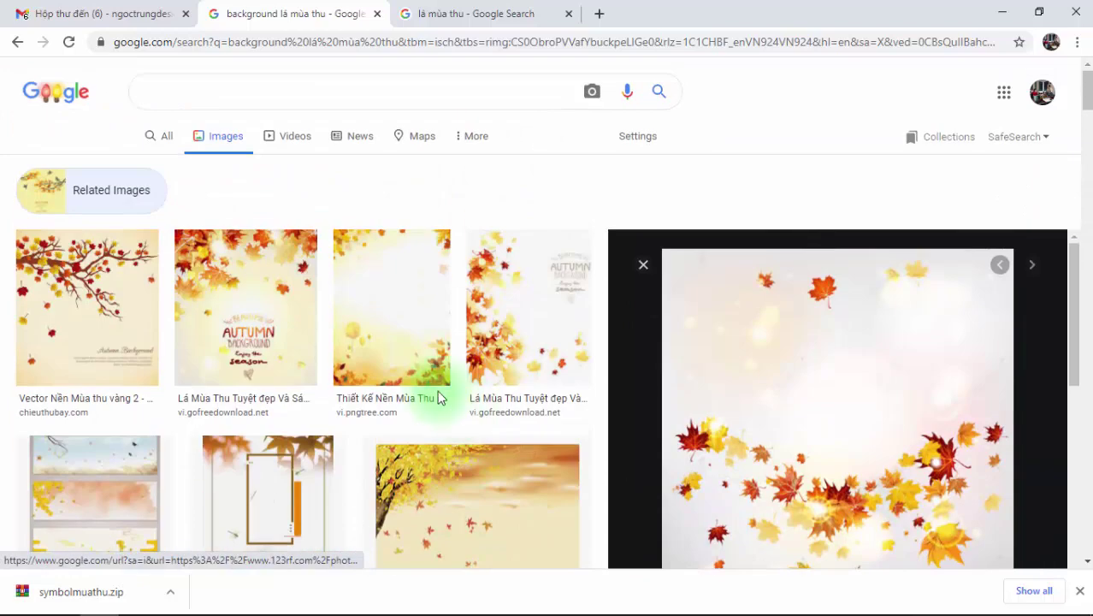
click(210, 288)
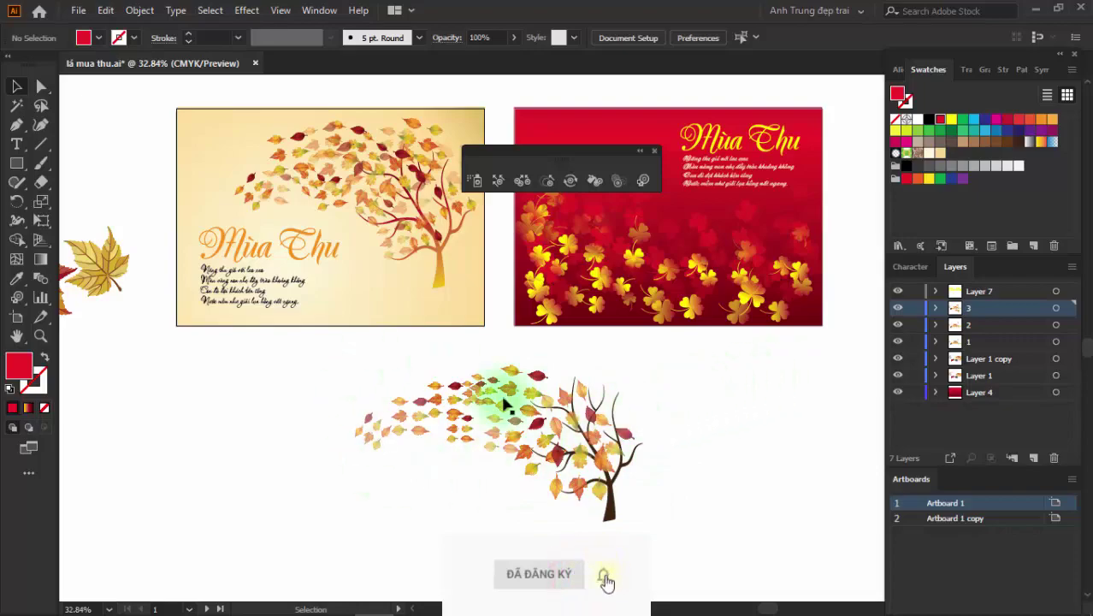
- Return to the Illustrator window with Alt+Tab and scroll down the view
key(alt+Tab)
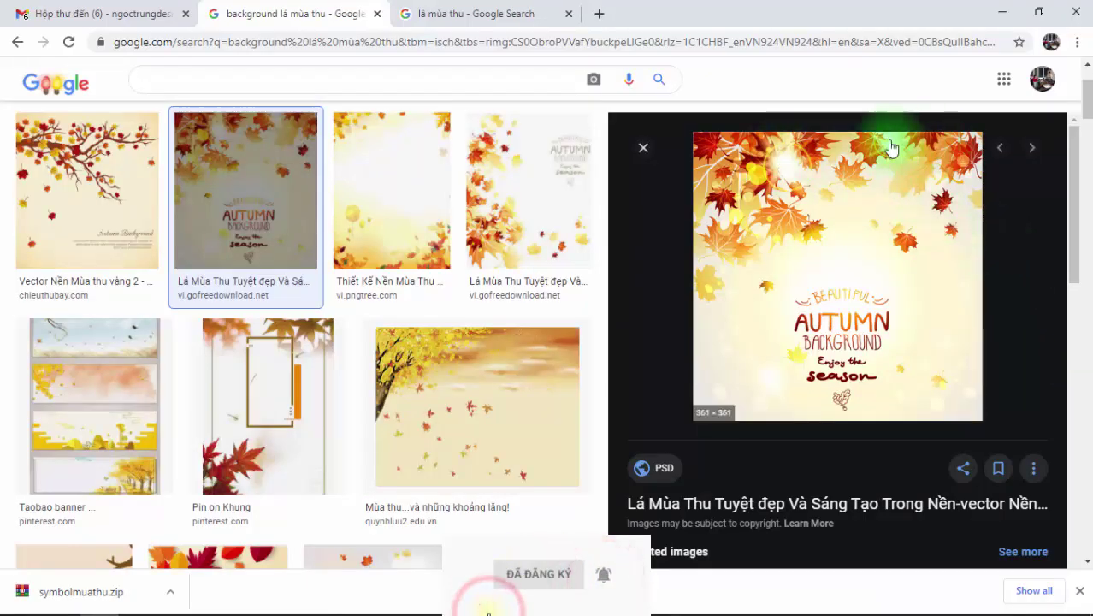
scroll(539, 477, down, 4)
scroll(512, 482, down, 3)
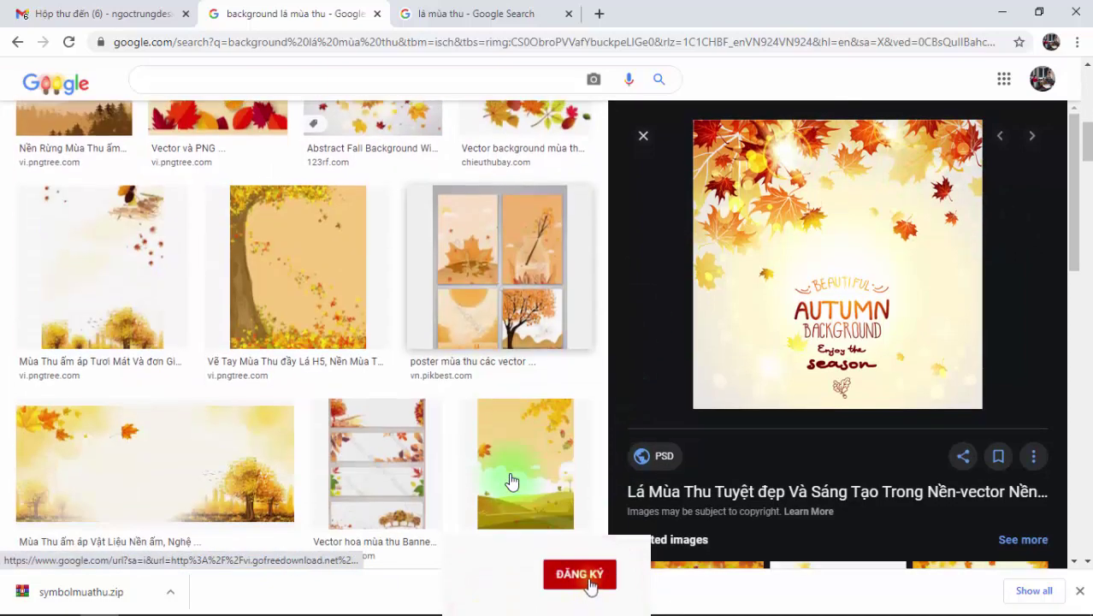
scroll(511, 481, down, 4)
scroll(512, 481, down, 4)
scroll(514, 481, down, 5)
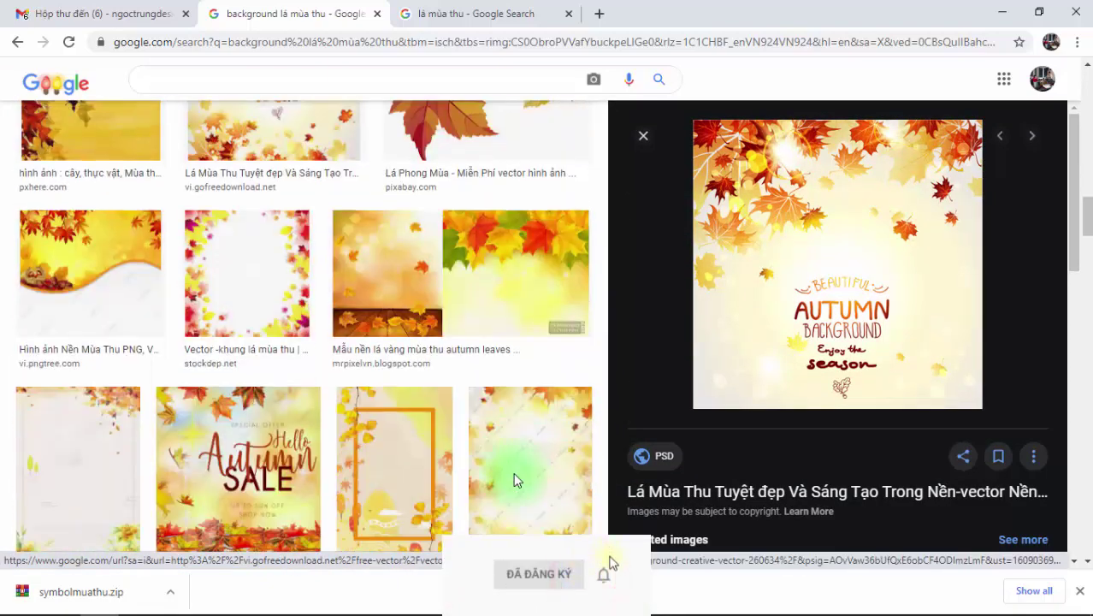
scroll(513, 475, down, 3)
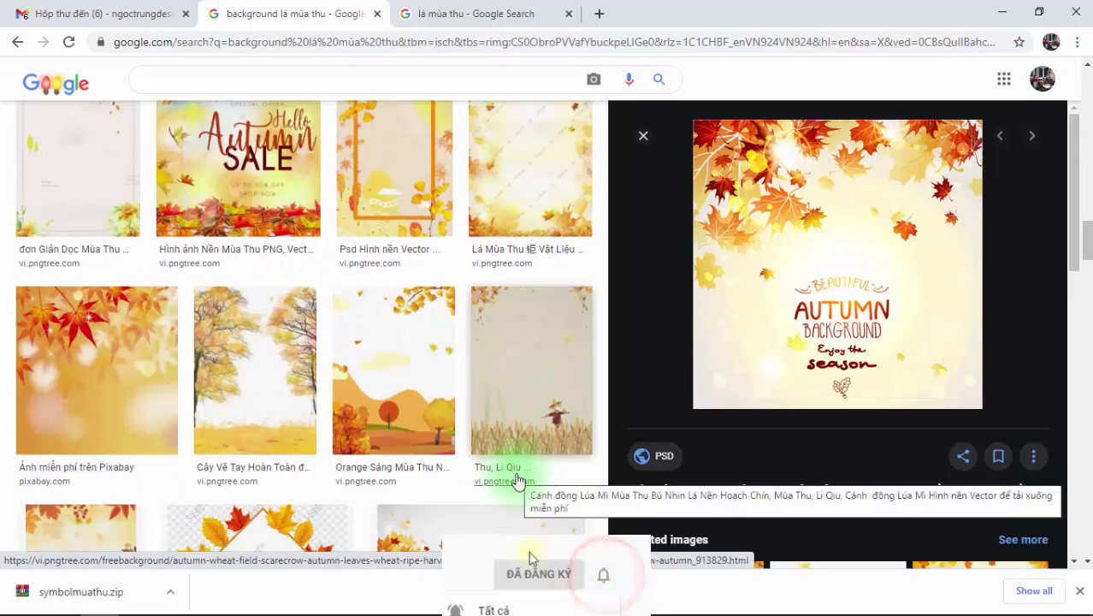
scroll(517, 479, down, 4)
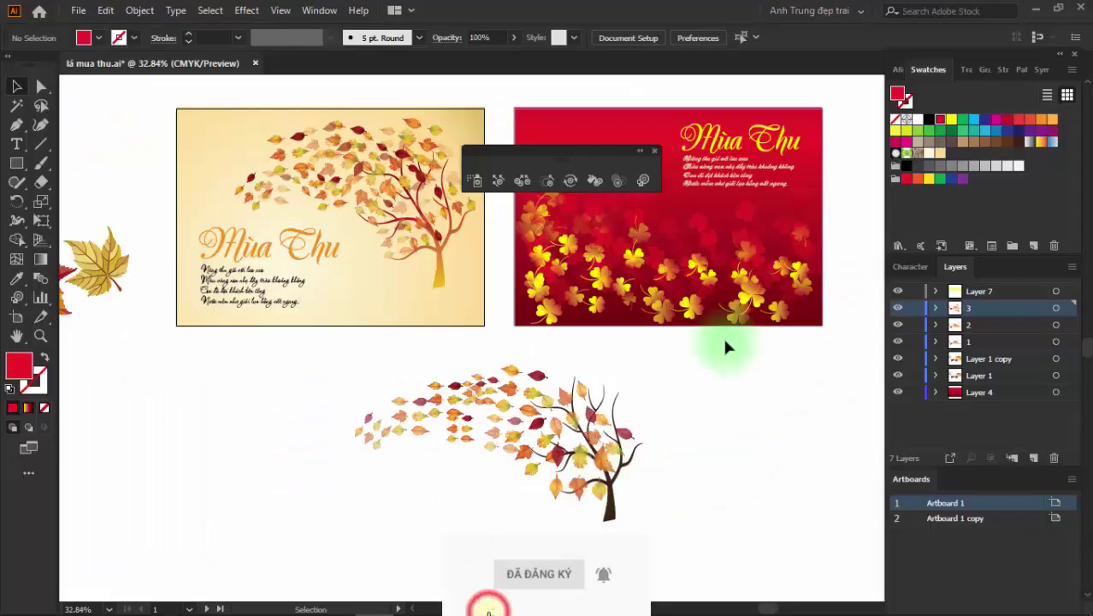
- Select the tree and its leaf symbol set, drag it, and delete it from the canvas
click(726, 371)
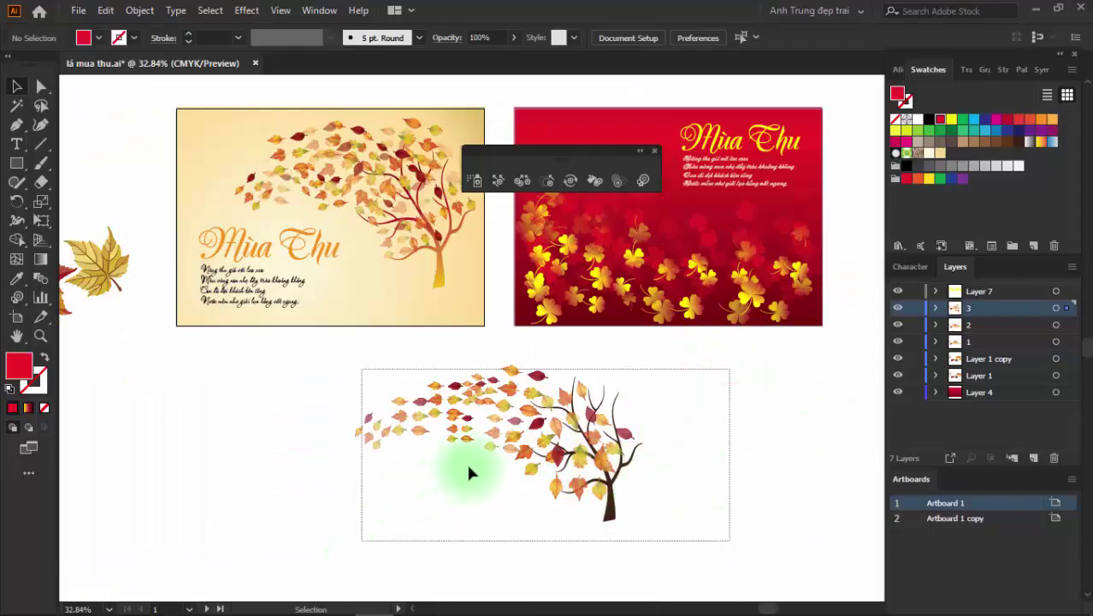
click(532, 434)
click(380, 419)
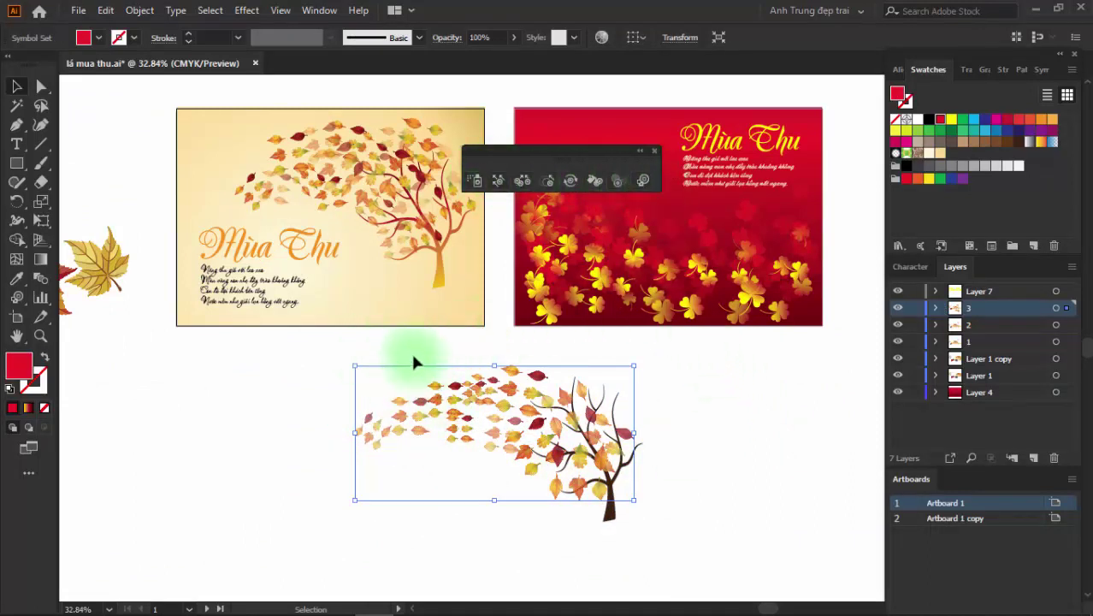
mouse_move(414, 355)
mouse_down()
mouse_move(636, 521)
mouse_move(462, 503)
mouse_move(414, 434)
mouse_move(421, 419)
mouse_up()
key(Delete)
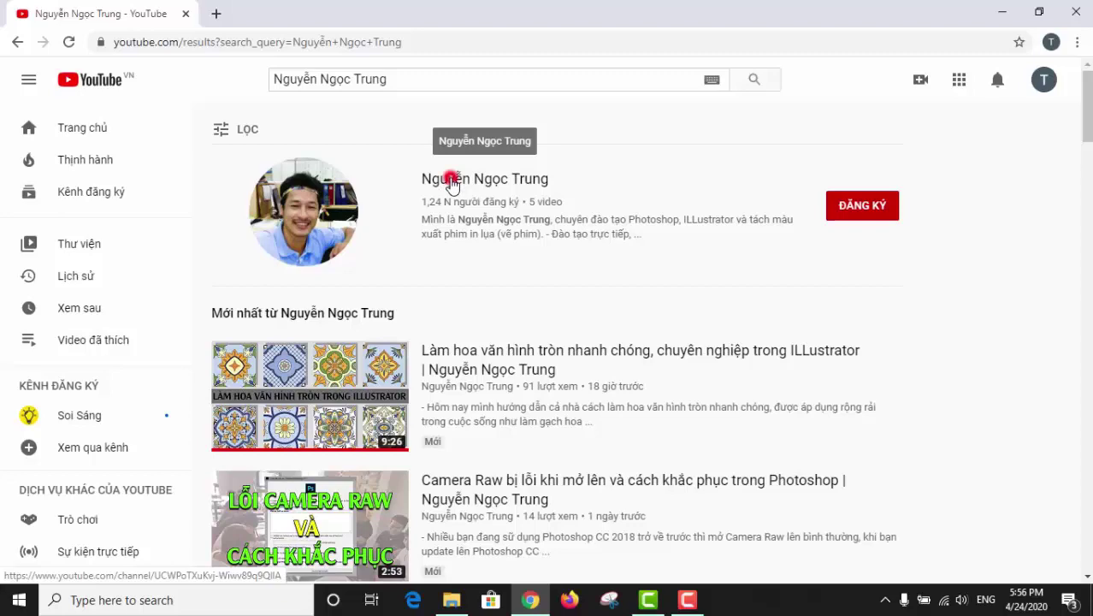
- Subscribe to the author's channel with notifications set to Tất cả, repeating the sequence twice
click(451, 181)
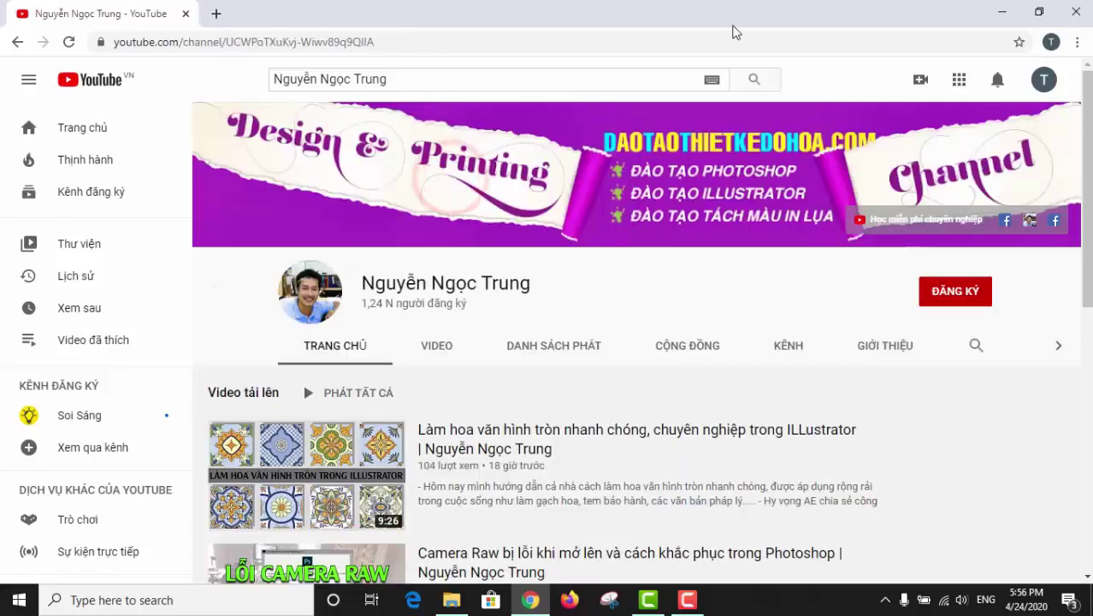
click(949, 293)
click(978, 292)
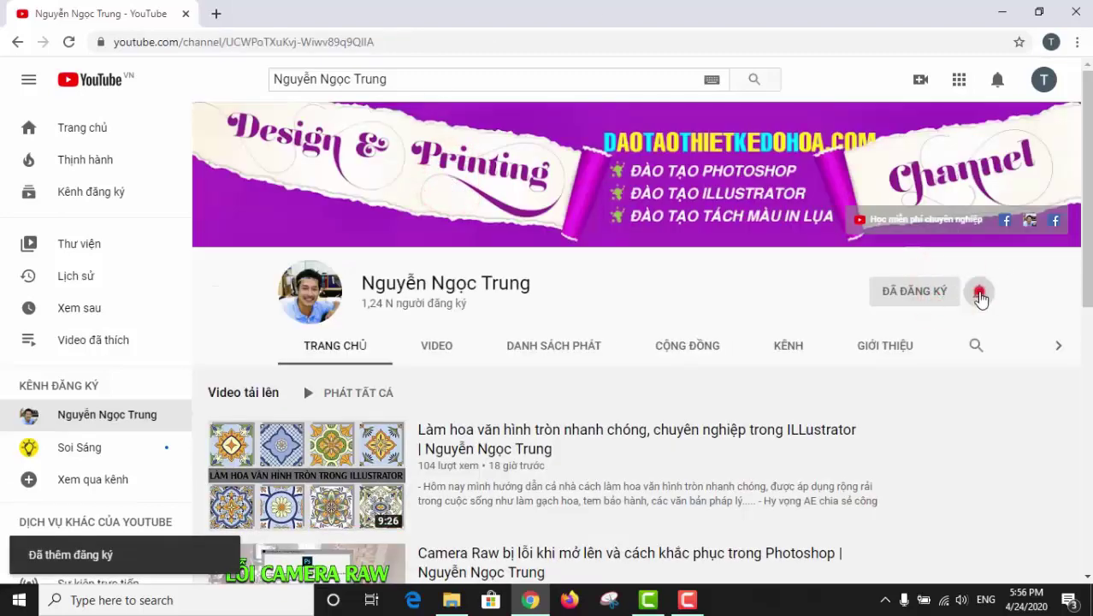
click(856, 326)
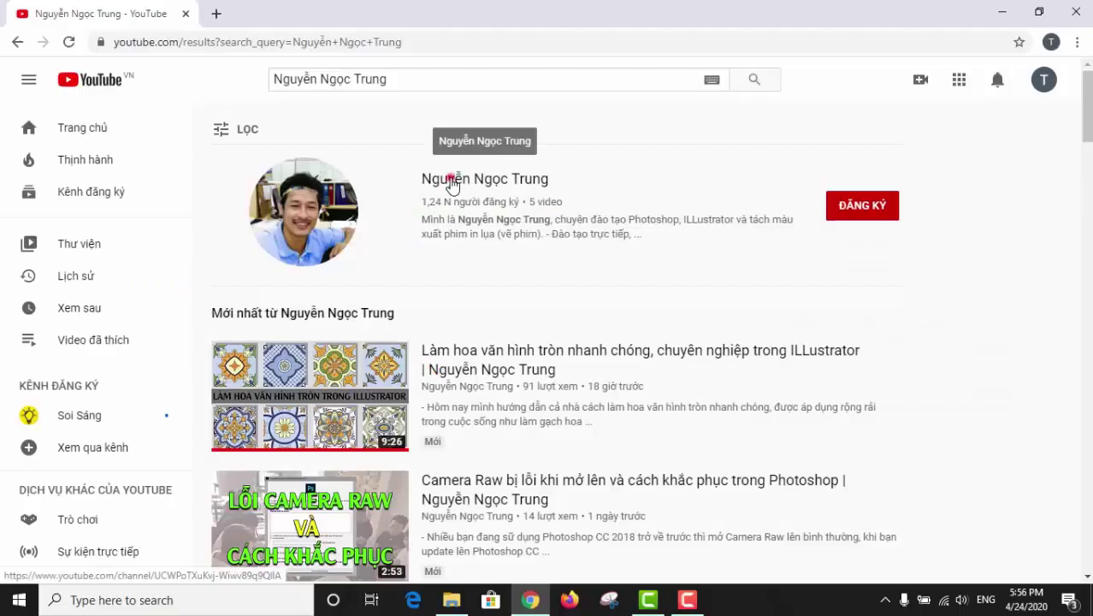
click(449, 177)
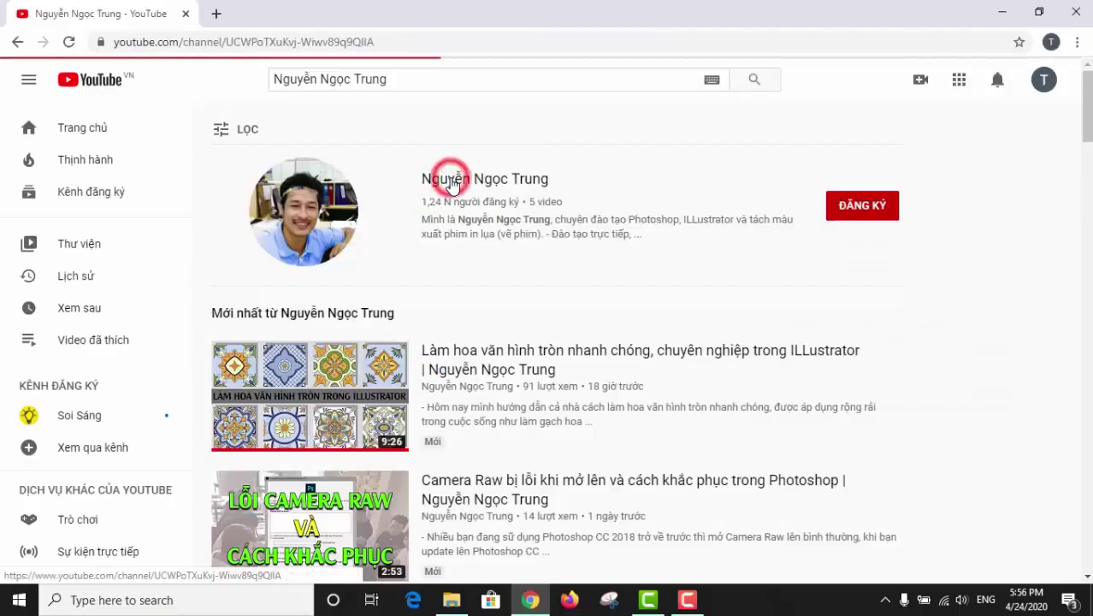
click(956, 290)
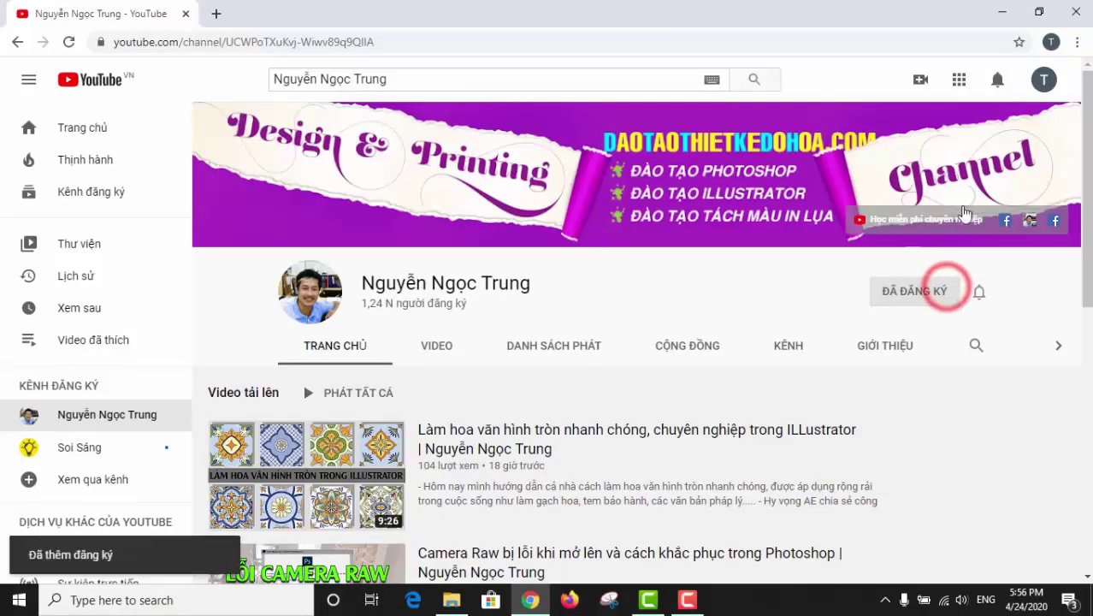
click(979, 292)
click(855, 328)
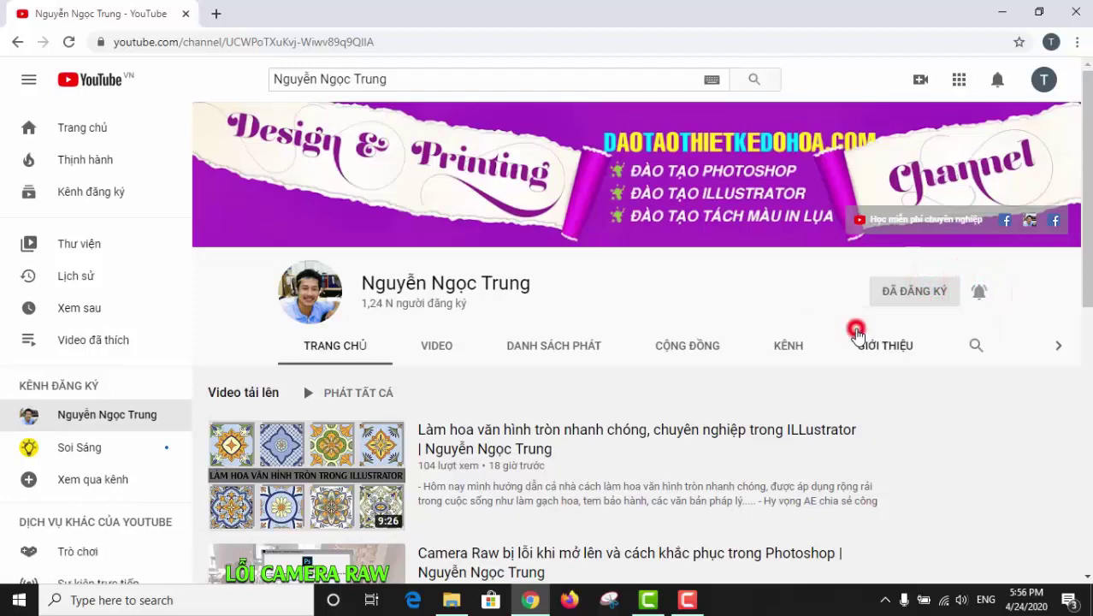